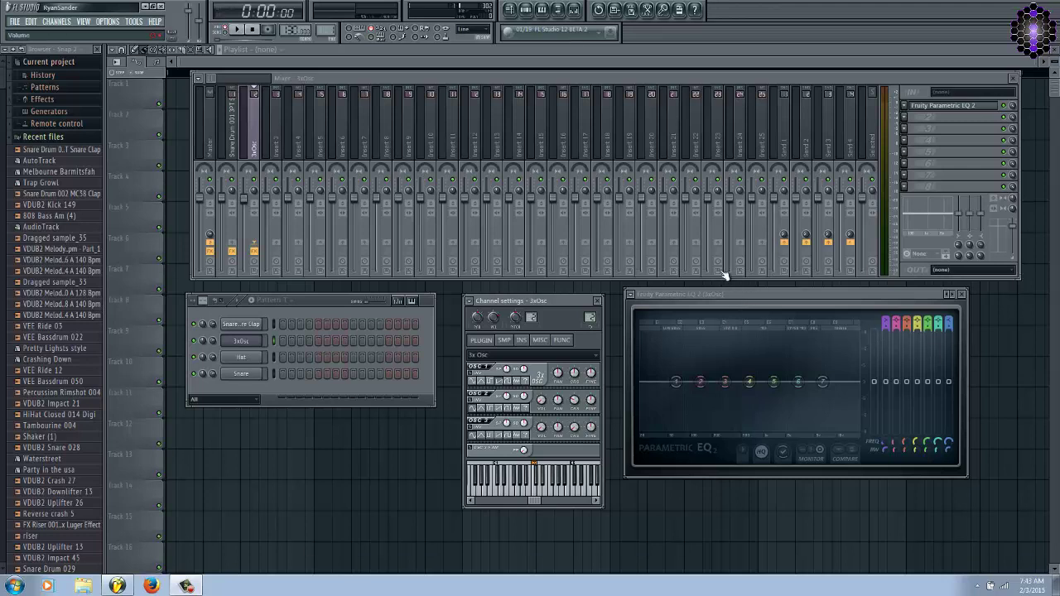
left_click_drag(733, 296, 735, 303)
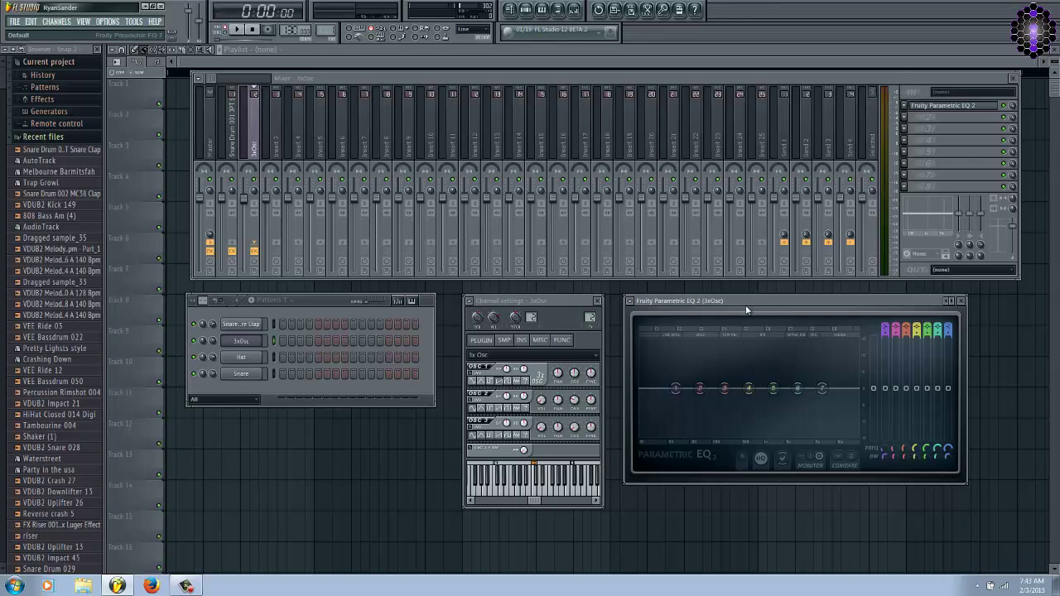
left_click_drag(745, 310, 734, 299)
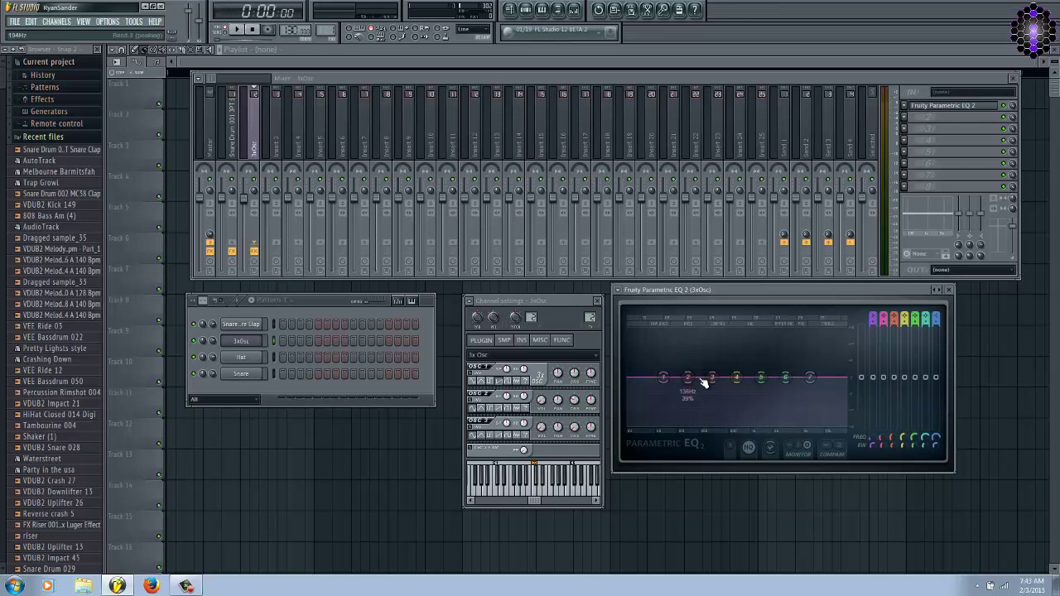
mouse_move(713, 382)
left_mouse_down()
mouse_move(712, 366)
mouse_move(708, 379)
left_mouse_up()
left_click_drag(528, 298, 520, 293)
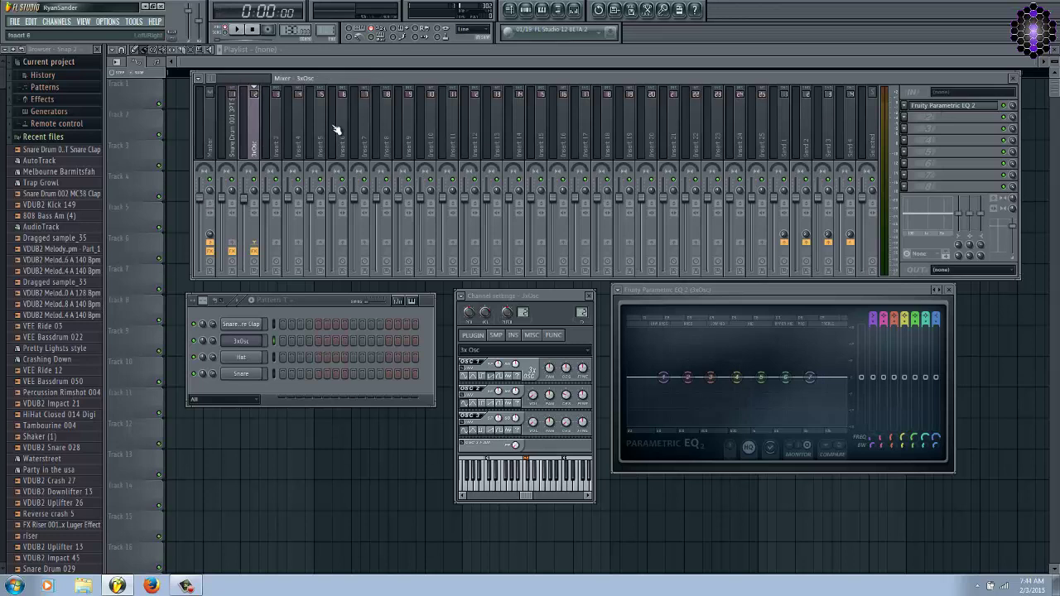
left_click(237, 149)
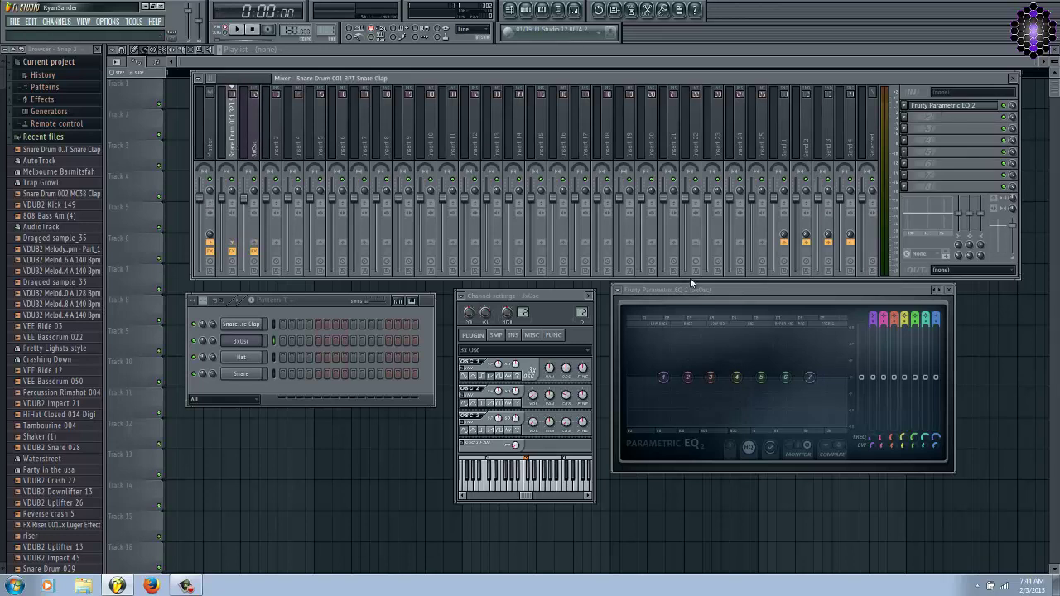
mouse_move(701, 290)
left_mouse_down()
mouse_move(706, 303)
mouse_move(695, 303)
mouse_move(716, 303)
left_mouse_up()
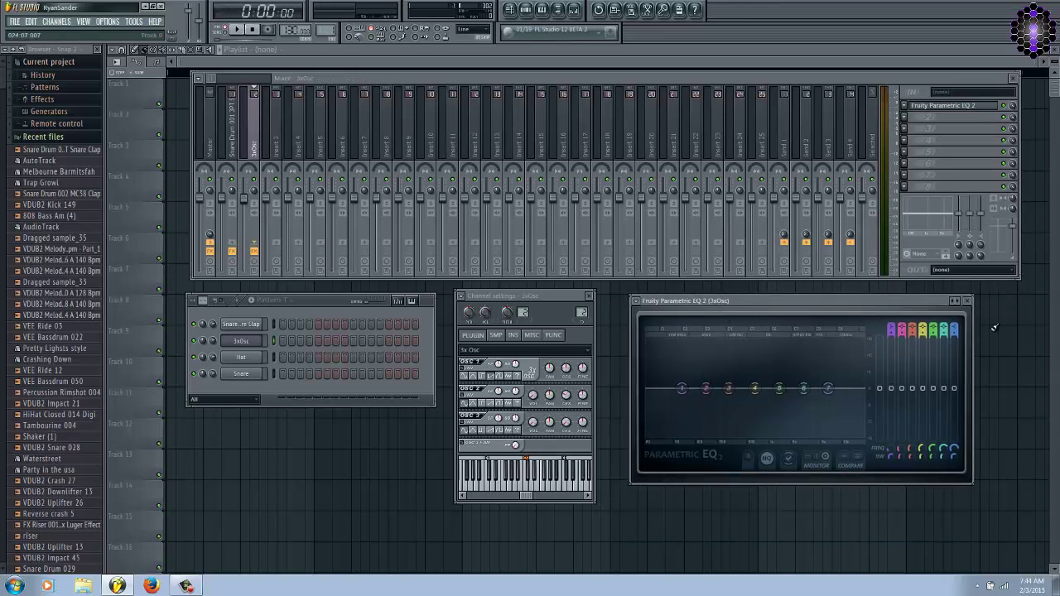
left_click_drag(847, 295, 847, 298)
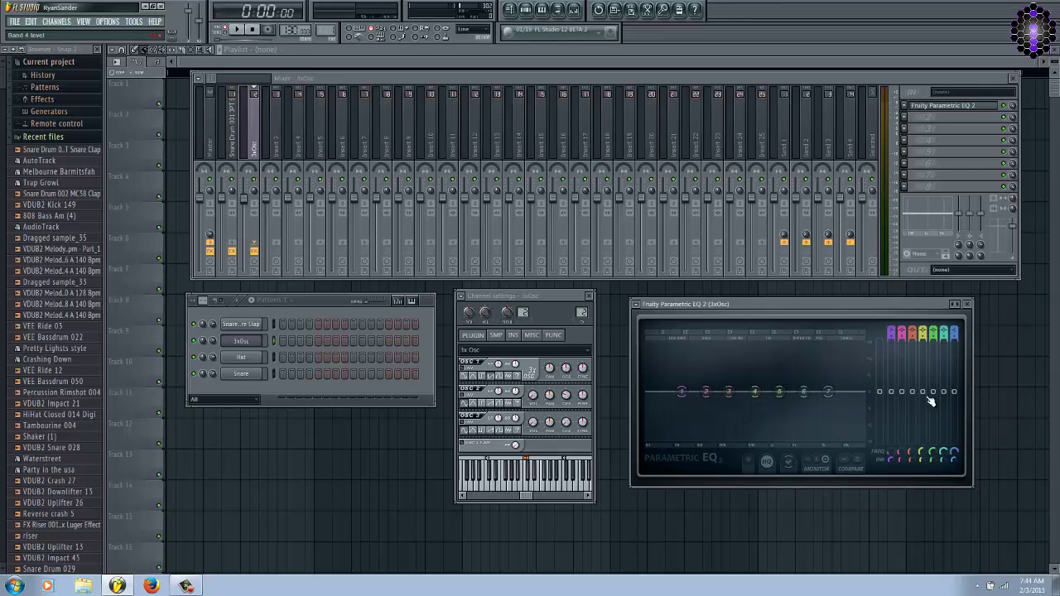
Try boosting and cutting EQ band 4 with different bandwidths, and bring its level back to the flat line
mouse_move(930, 402)
left_mouse_down()
mouse_move(930, 422)
mouse_move(929, 364)
mouse_move(926, 392)
left_mouse_up()
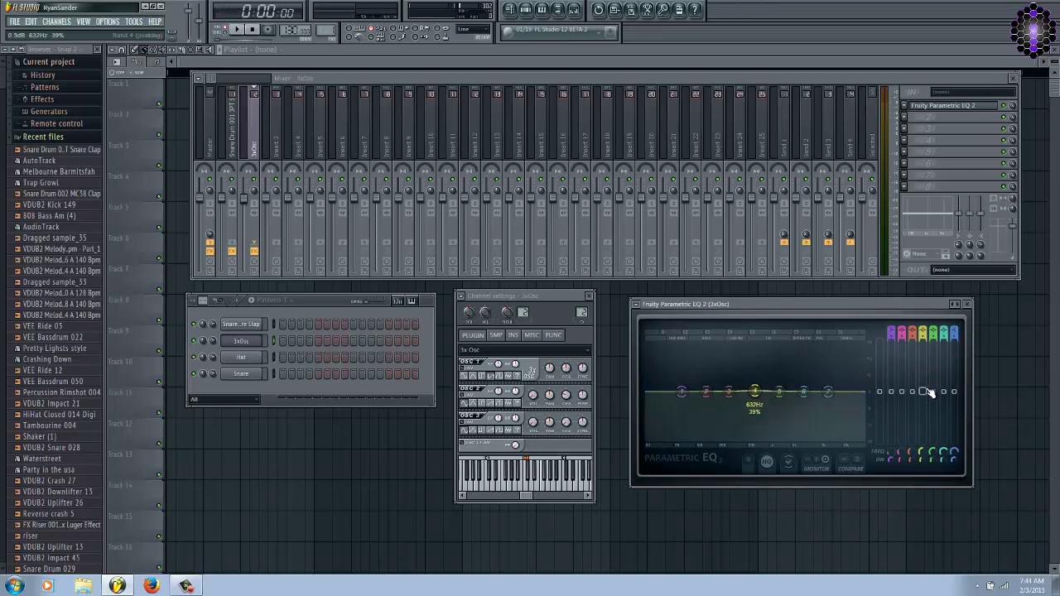
scroll(920, 460, "down", 5)
left_click_drag(919, 458, 908, 377)
left_click_drag(757, 392, 764, 367)
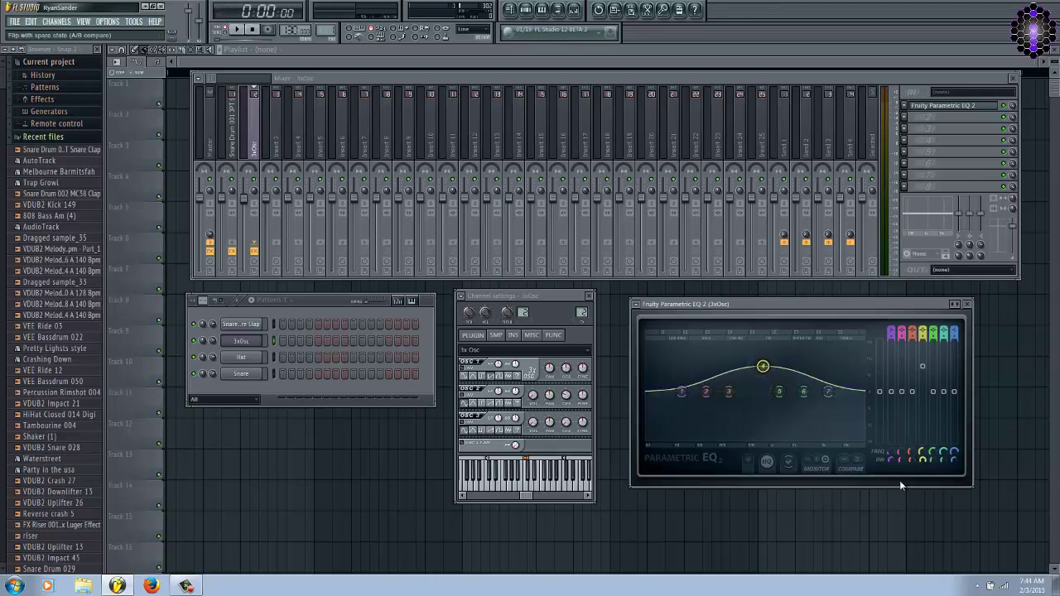
left_click_drag(922, 460, 878, 445)
left_click_drag(762, 369, 753, 416)
mouse_move(768, 309)
left_mouse_down()
mouse_move(748, 316)
mouse_move(758, 307)
left_mouse_up()
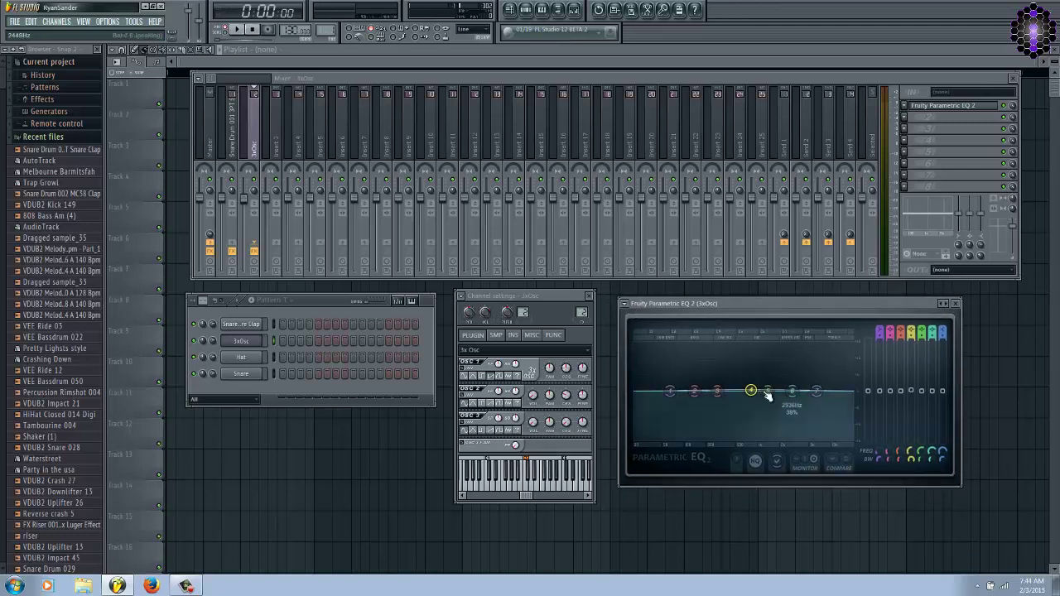
left_click_drag(751, 390, 745, 397)
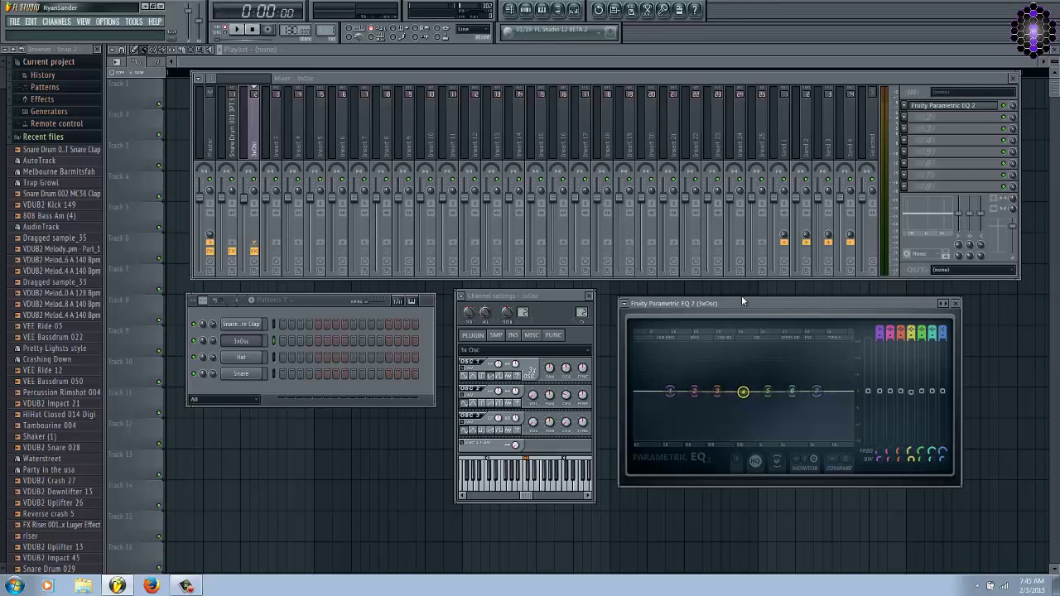
Lower the frequency of low-shelf band 1 to about 45 Hz and reposition the EQ window
mouse_move(738, 300)
left_mouse_down()
mouse_move(750, 305)
mouse_move(732, 299)
left_mouse_up()
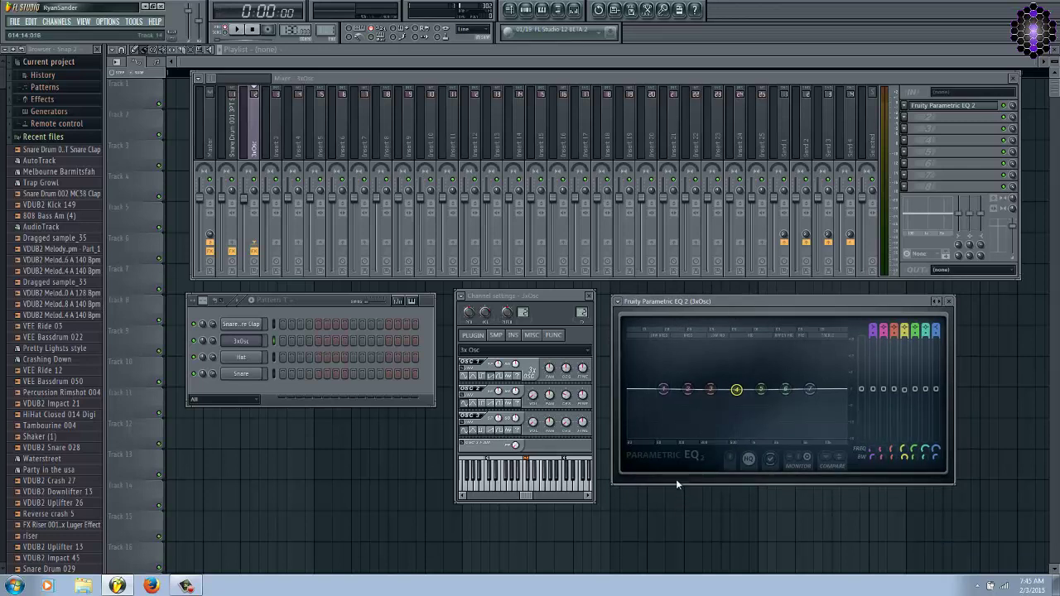
left_click_drag(663, 391, 646, 398)
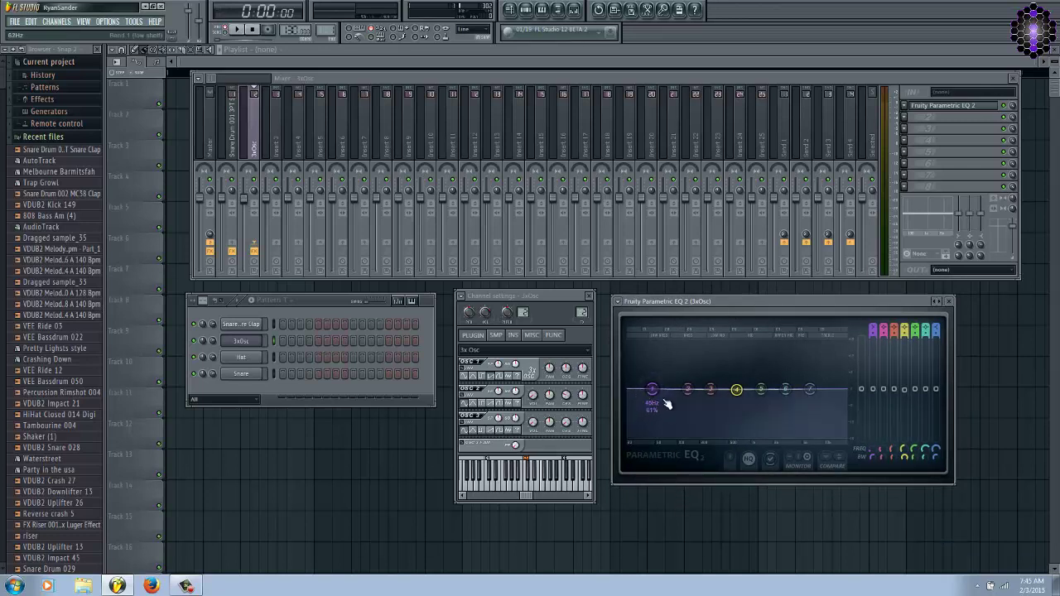
left_click_drag(702, 301, 740, 298)
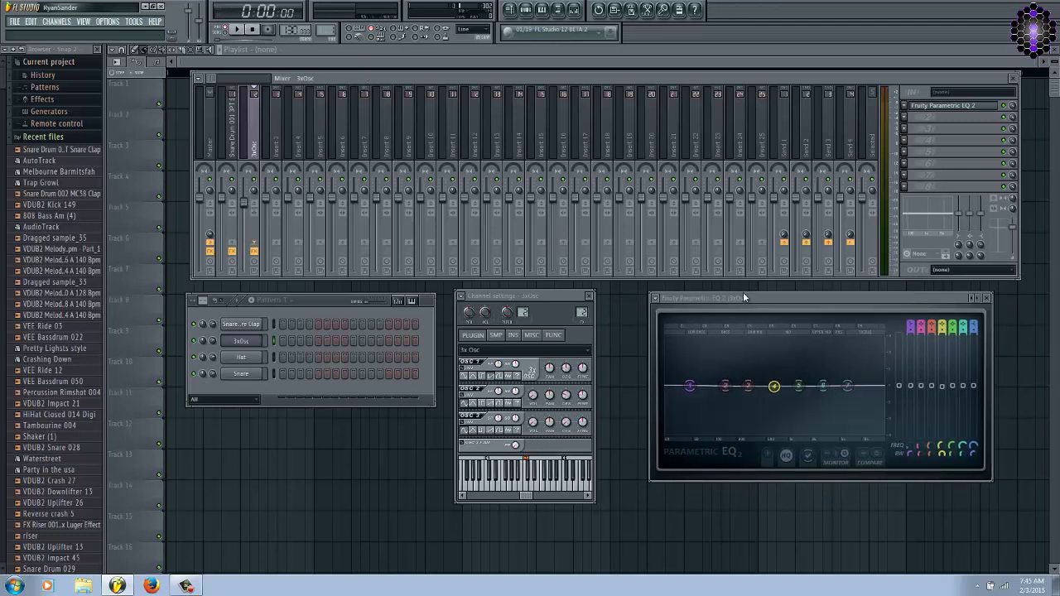
Pull high-shelf band 7 to the bottom of the EQ graph to roll off the highest frequencies
left_click_drag(847, 386, 939, 488)
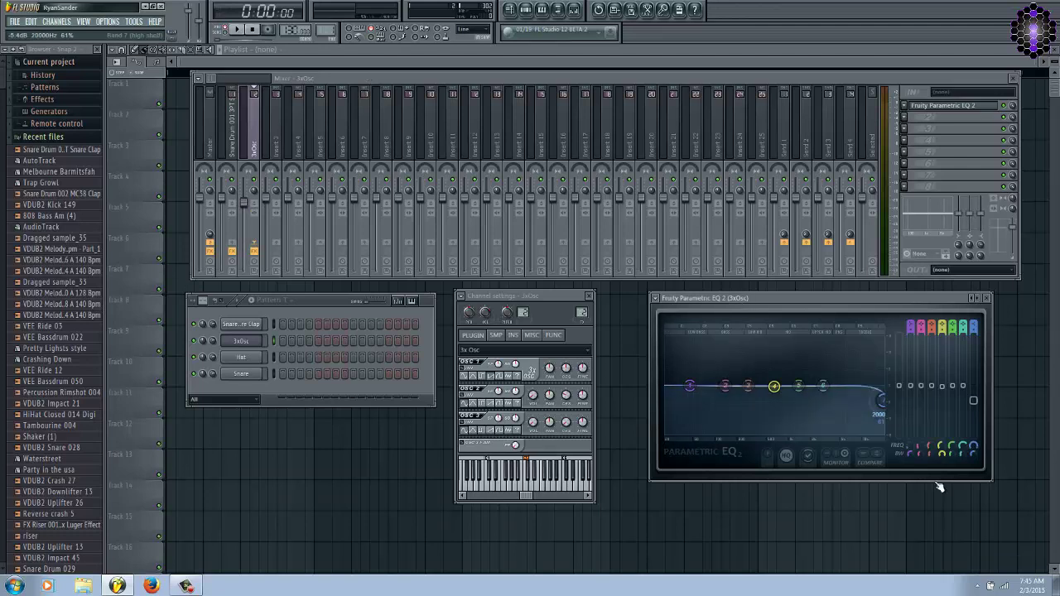
left_click_drag(941, 42, 859, 409)
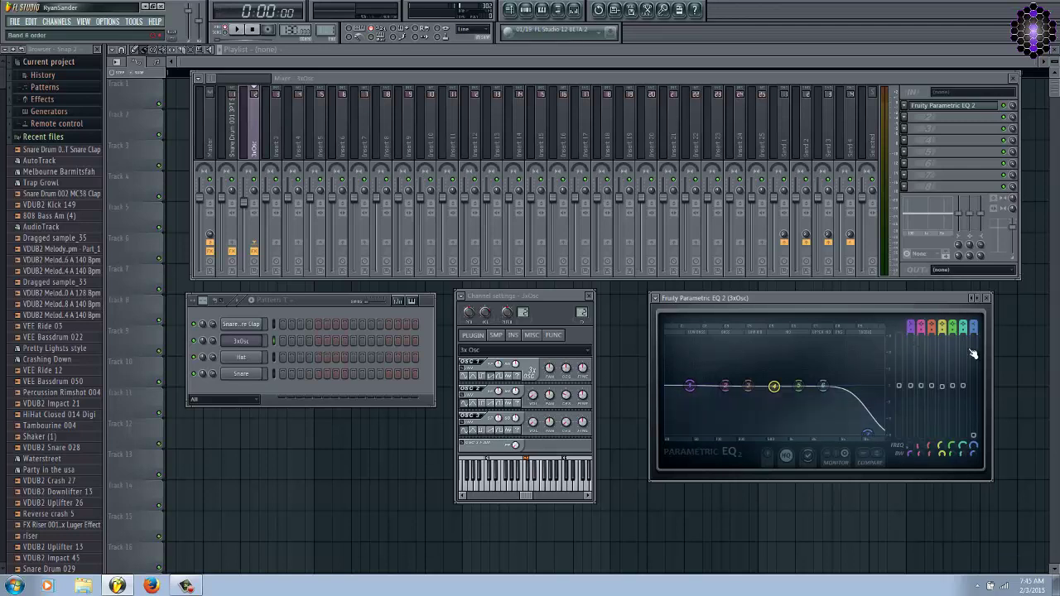
mouse_move(969, 400)
left_mouse_down()
mouse_move(966, 422)
mouse_move(966, 386)
left_mouse_up()
Try raising the EQ's main level slider and return it to about 0 dB
left_click_drag(899, 386, 902, 358)
right_click(899, 372)
left_click(897, 362)
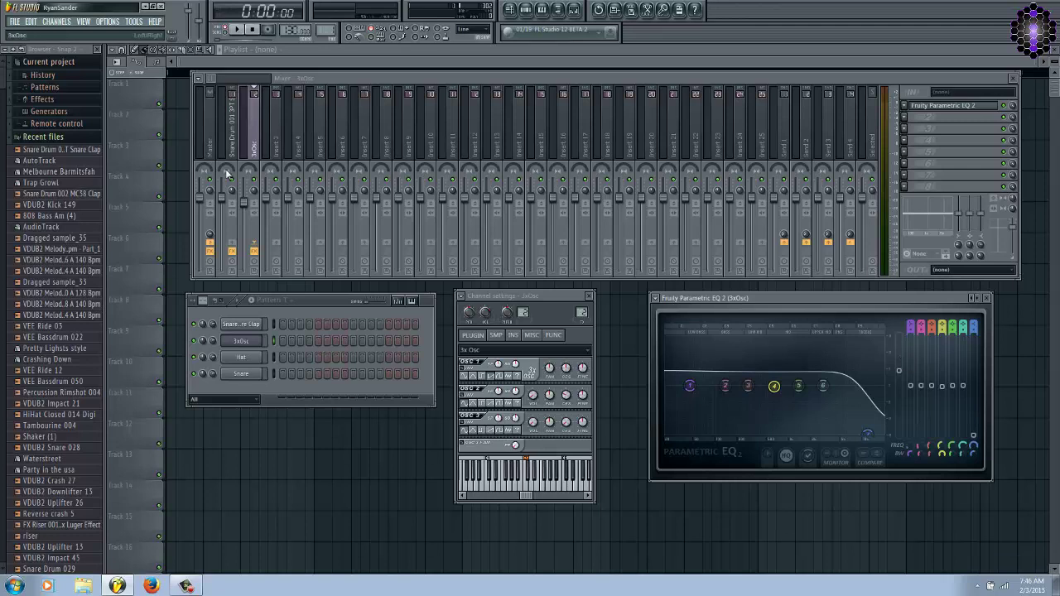
left_click_drag(901, 373, 903, 406)
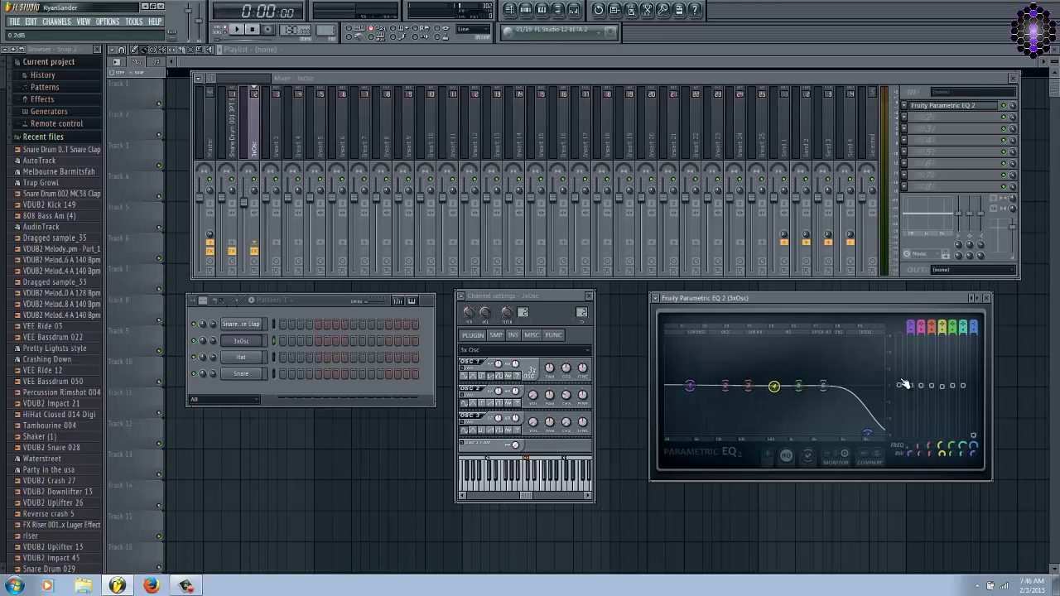
mouse_move(904, 385)
left_mouse_down()
mouse_move(894, 568)
mouse_move(908, 401)
left_mouse_up()
Move band 7's high roll-off up to 20000 Hz and pull low-shelf band 1 to the bottom of the graph as a low cut
left_click_drag(870, 432, 906, 382)
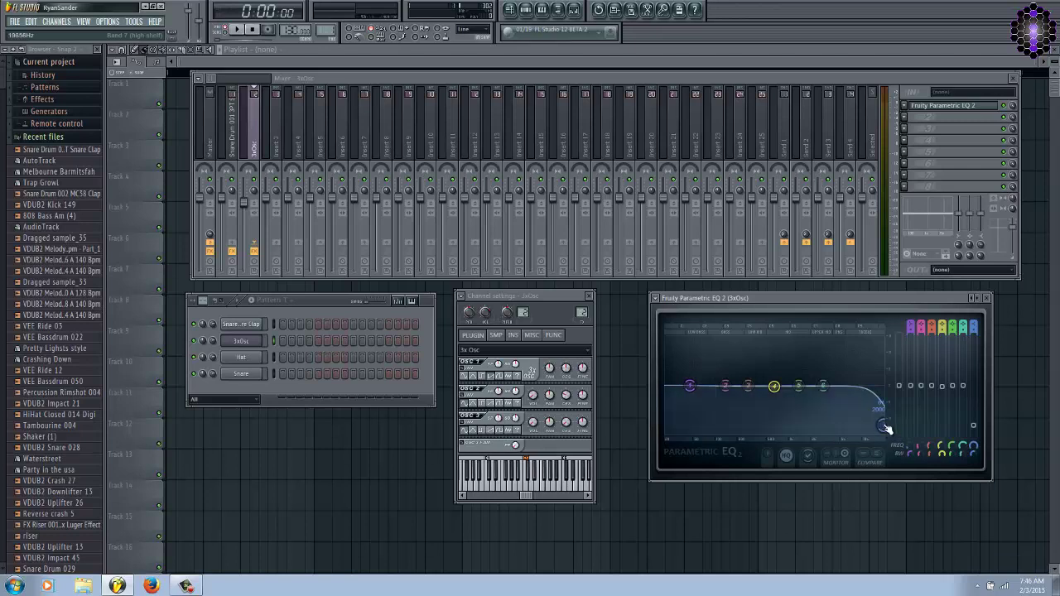
left_click_drag(884, 426, 898, 469)
left_click_drag(689, 386, 672, 527)
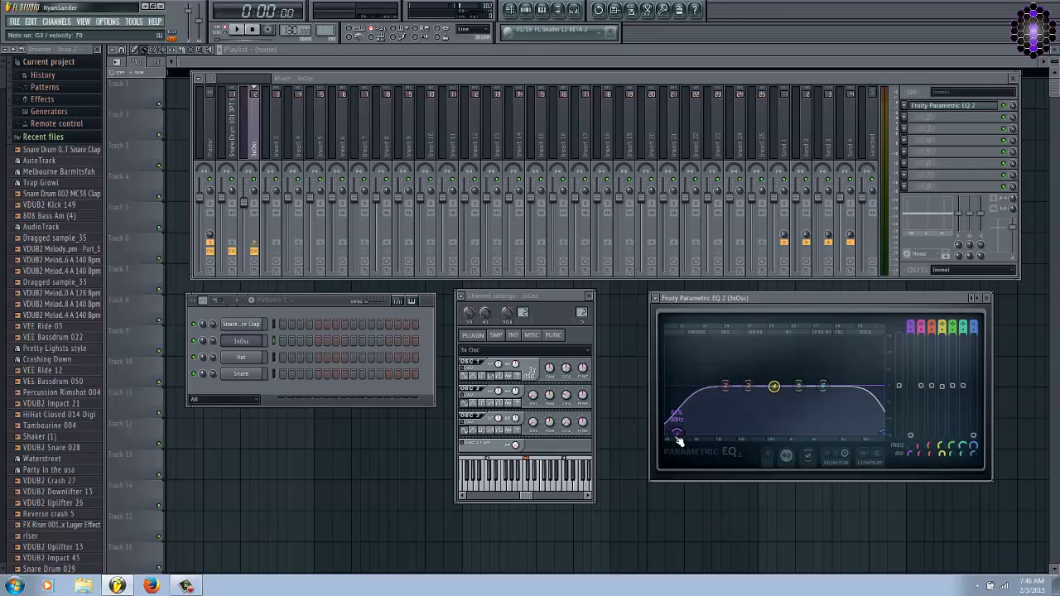
Cut band 2 to the bottom of the graph near 178 Hz with 0% bandwidth, and boost band 3 slightly
left_click_drag(678, 440, 743, 439)
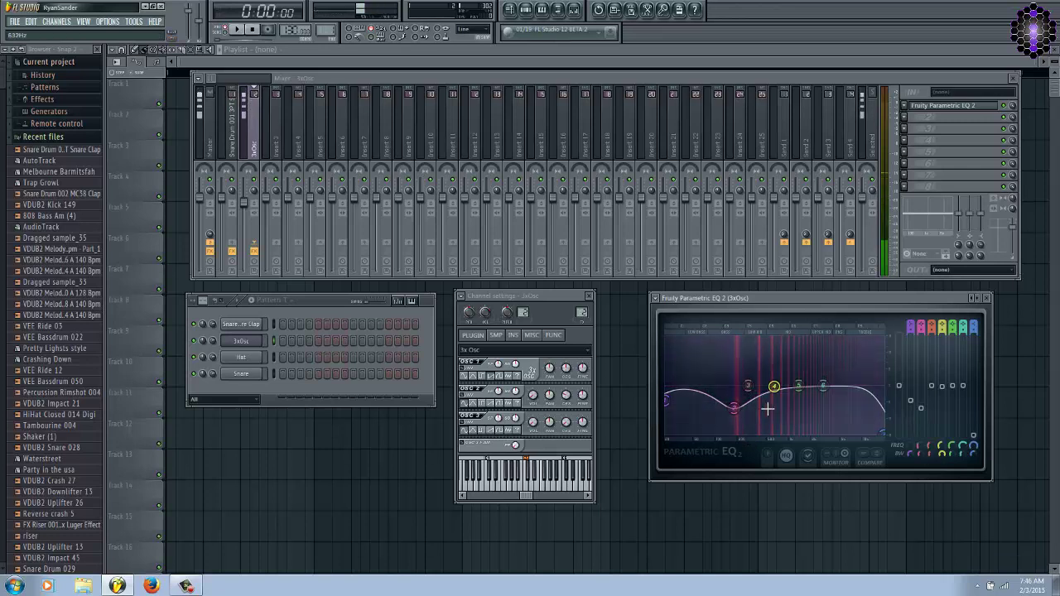
left_click_drag(748, 386, 749, 373)
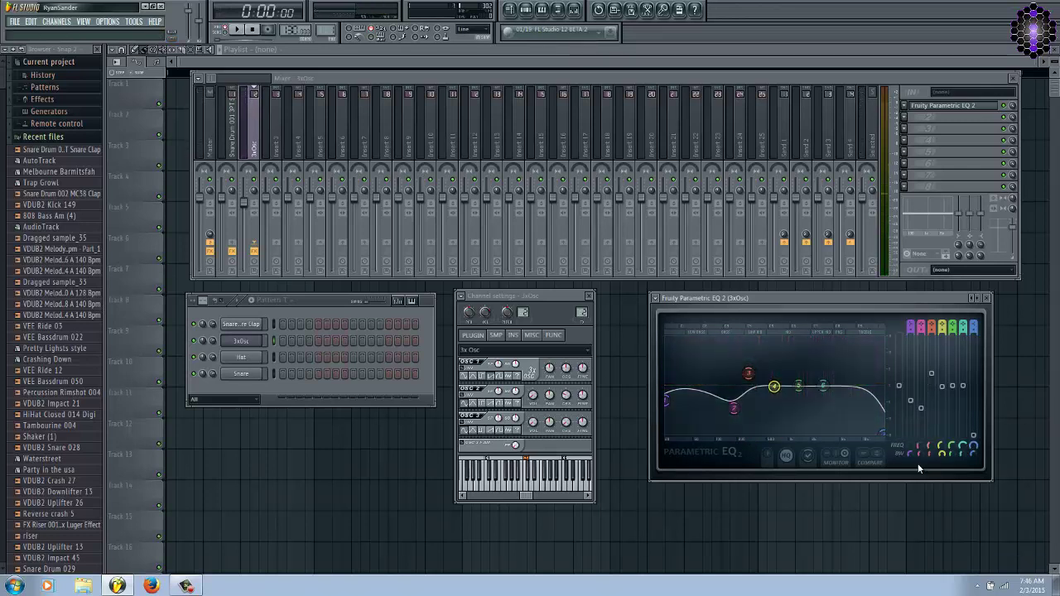
left_click_drag(921, 453, 930, 525)
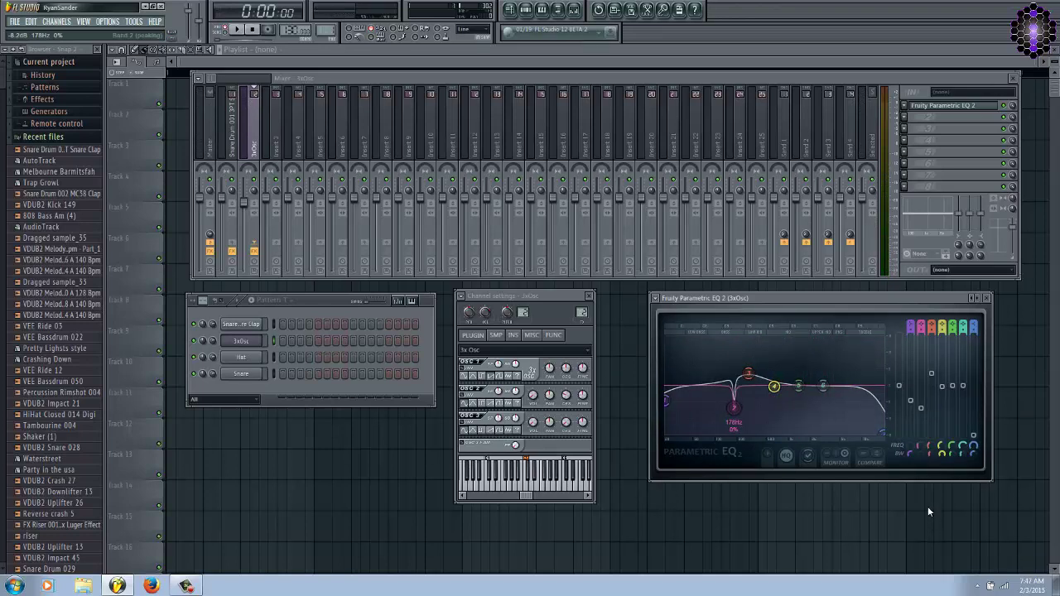
left_click_drag(734, 406, 738, 519)
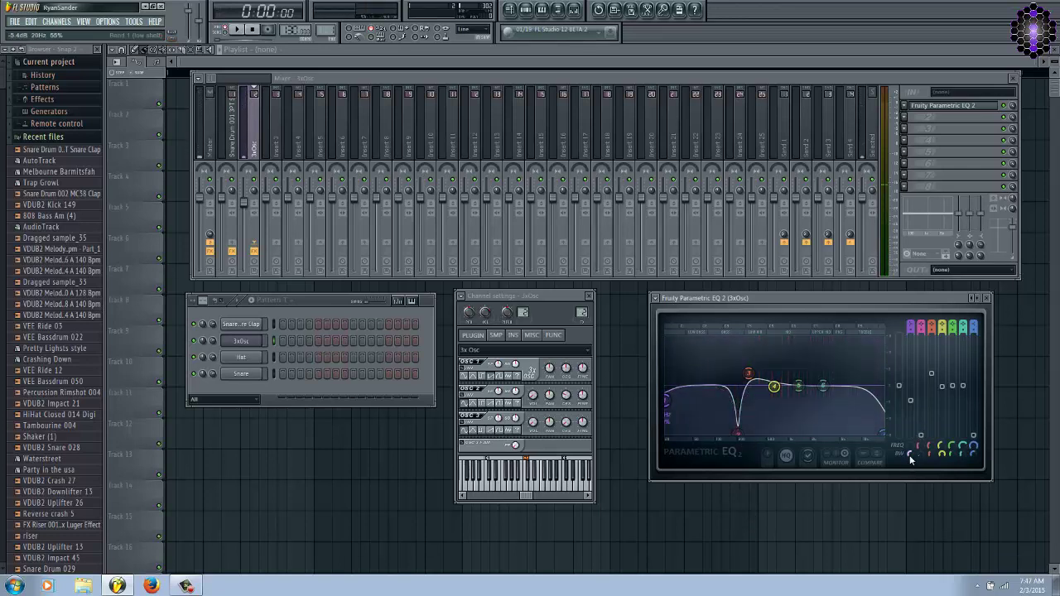
Reduce band 3's boost and bring band 1's level back up to the flat line
scroll(918, 452, "up", 2)
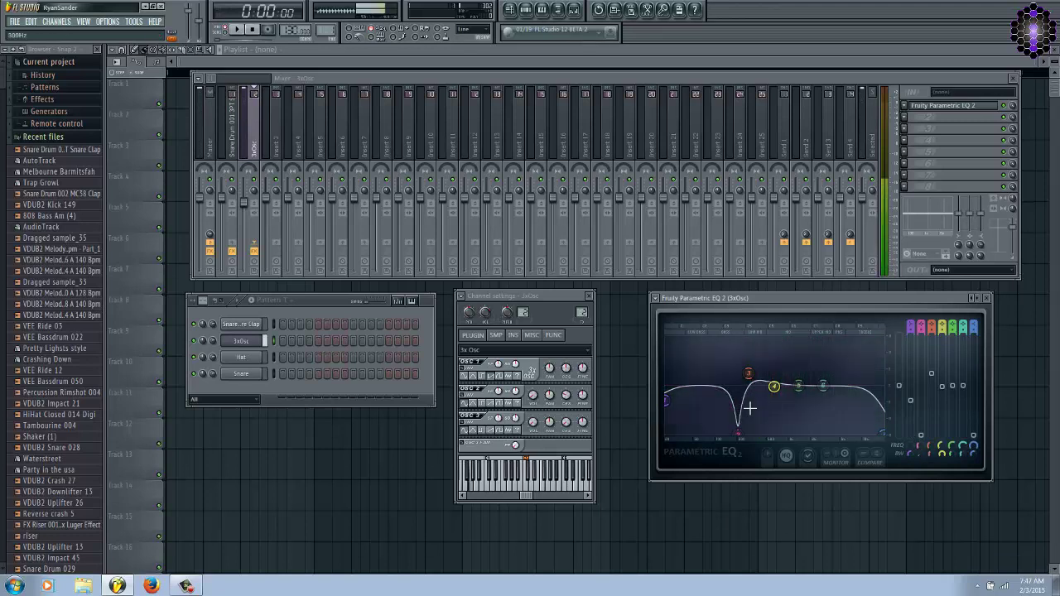
left_click_drag(750, 373, 748, 379)
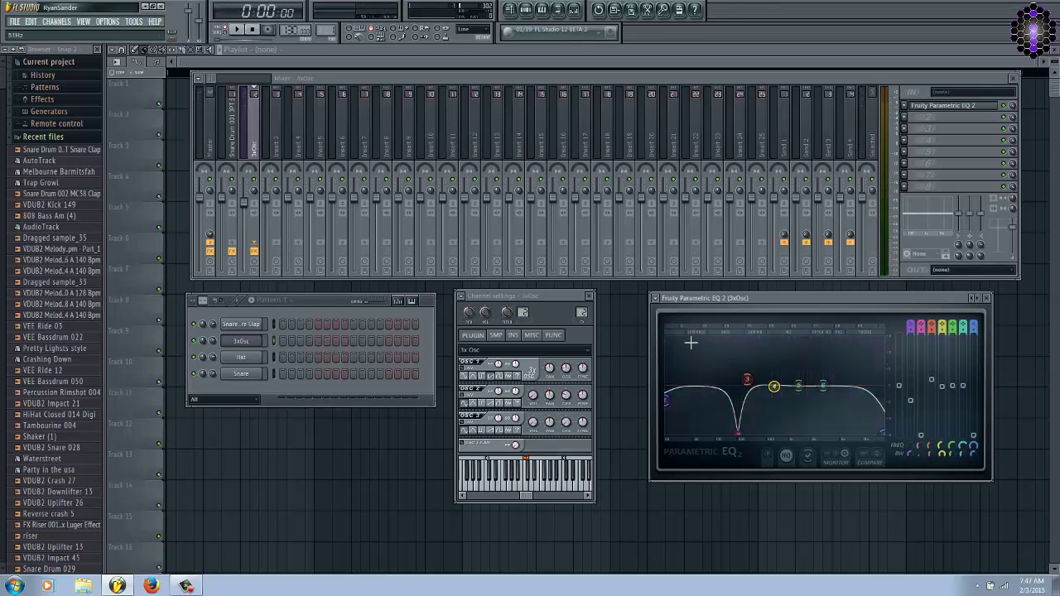
left_click_drag(665, 403, 659, 387)
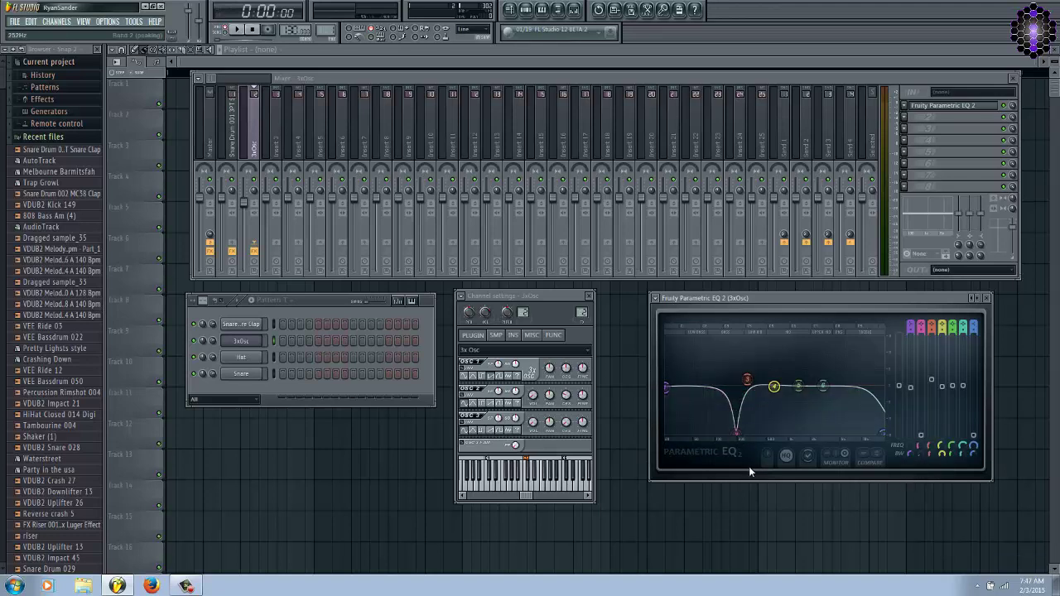
Narrow the bandwidth of band 2's notch and reset band 2
left_click_drag(912, 453, 918, 458)
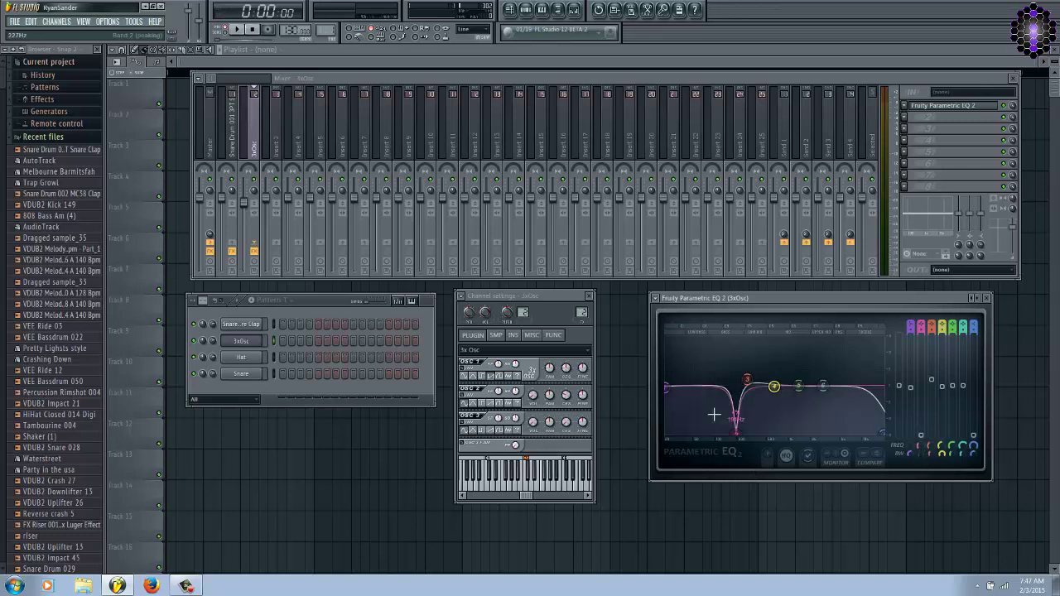
right_click(738, 435)
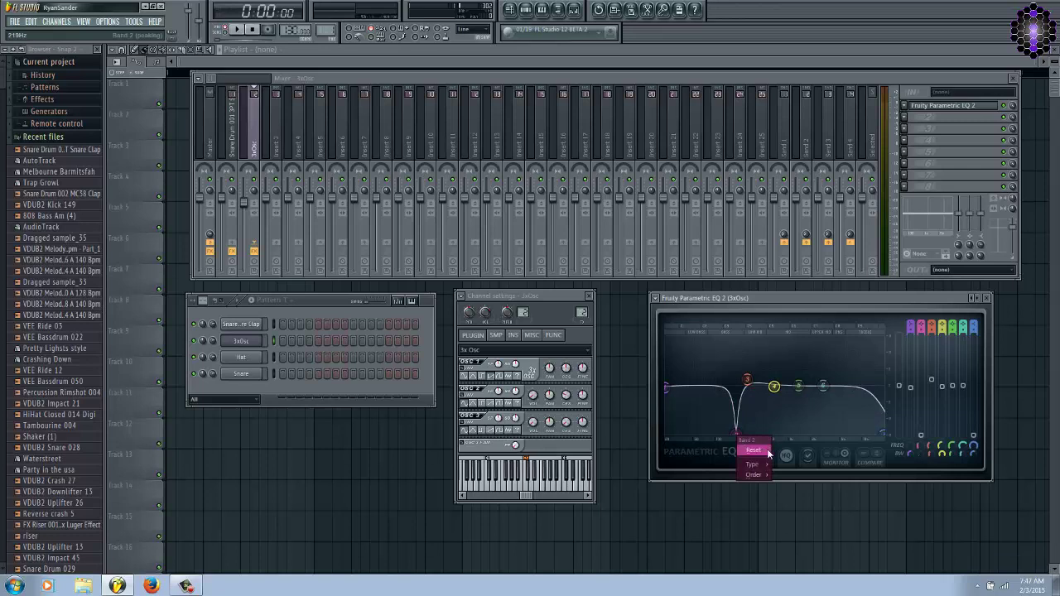
left_click(754, 451)
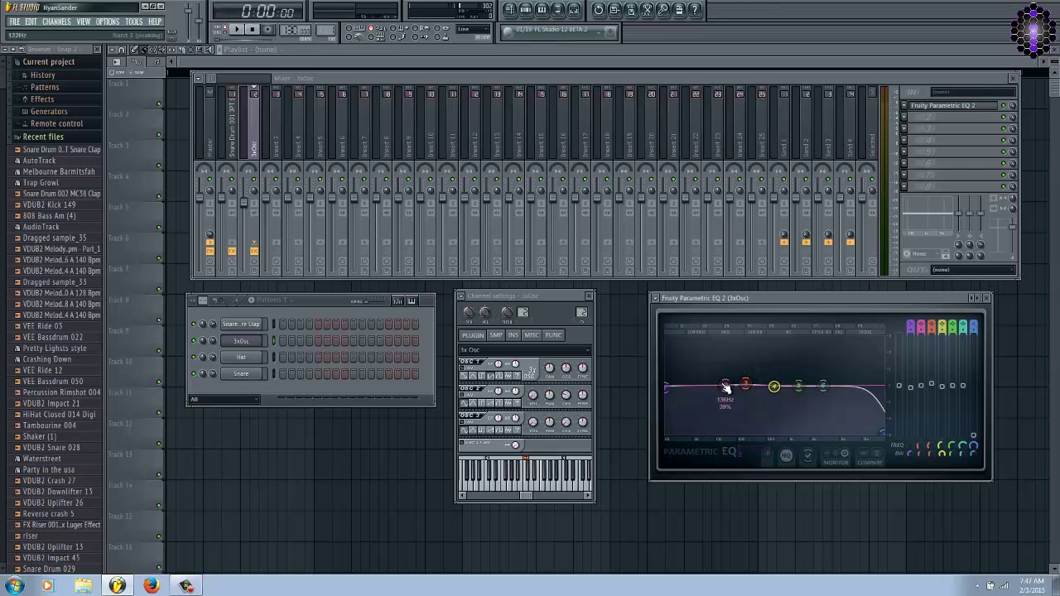
Try sweeping band 7's cutoff away from 20000 Hz and back at -18 dB, and view its frequency control's automation options
left_click_drag(883, 436, 894, 55)
left_click_drag(884, 433, 939, 503)
left_click_drag(973, 447, 983, 399)
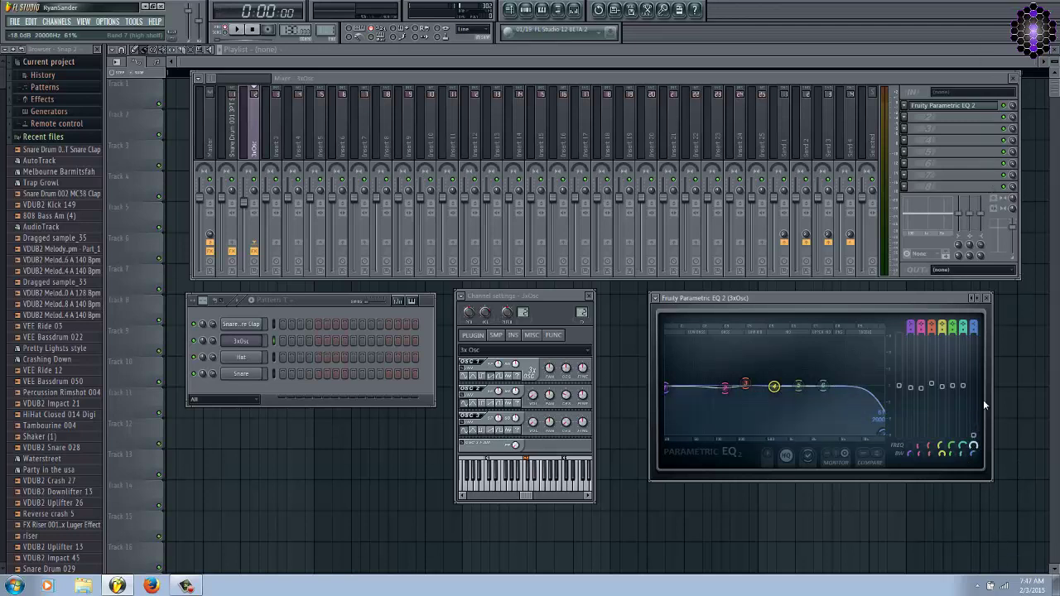
right_click(974, 447)
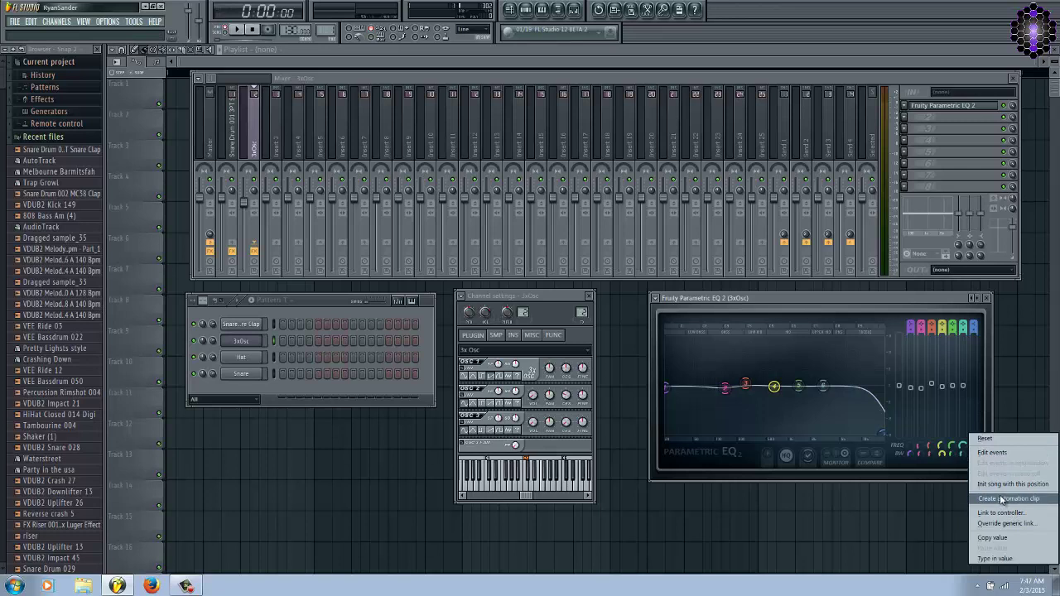
left_click(885, 438)
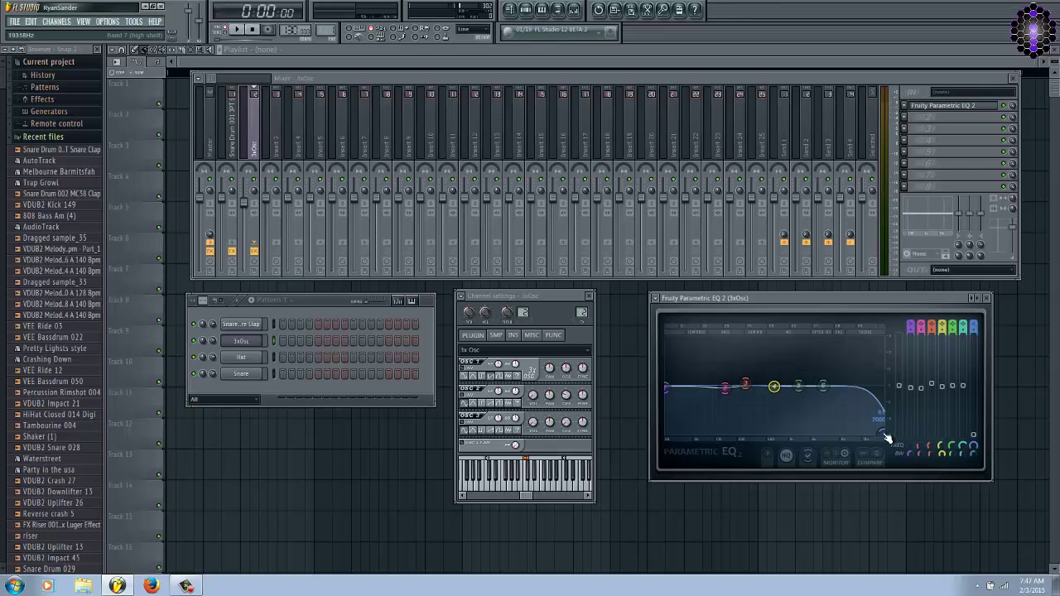
left_click_drag(887, 438, 936, 556)
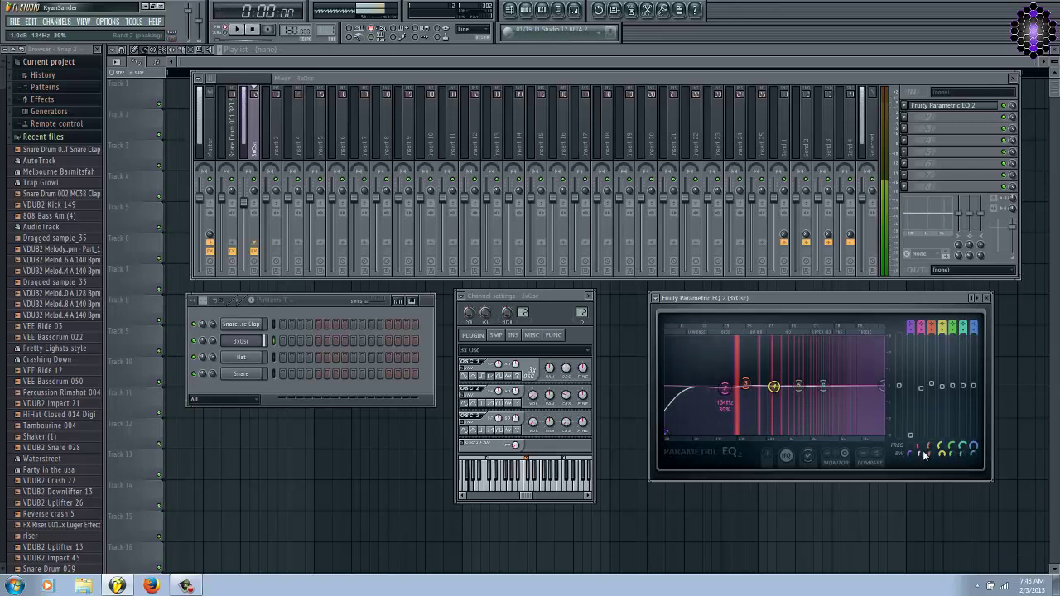
Pull band 2 down to the bottom at the lowest frequency, stacking it on band 1 for a stronger low cut
mouse_move(912, 445)
left_mouse_down()
mouse_move(888, 203)
mouse_move(877, 391)
mouse_move(930, 456)
left_mouse_up()
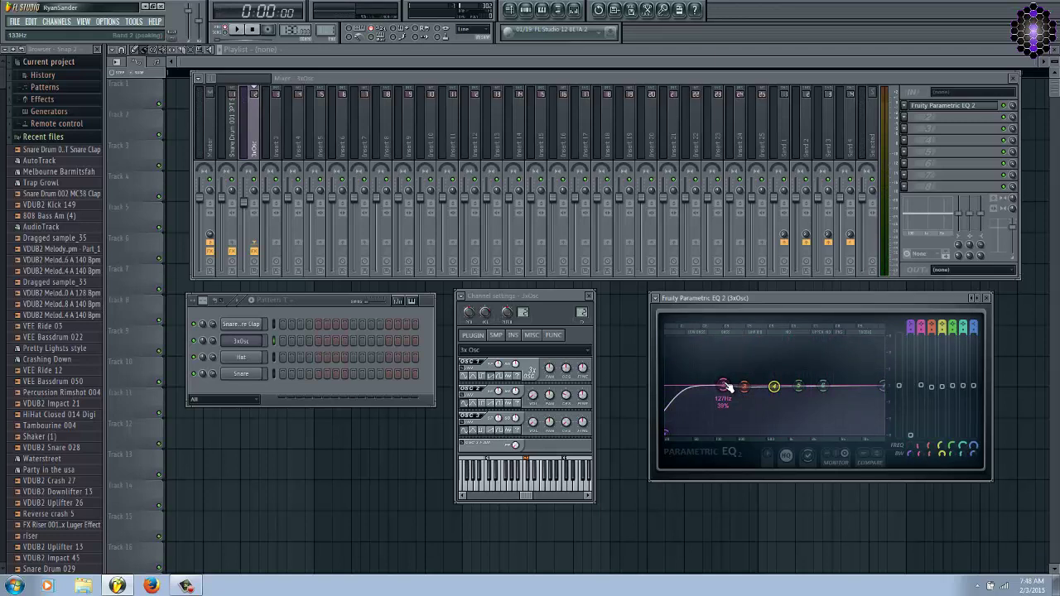
left_click_drag(727, 388, 610, 544)
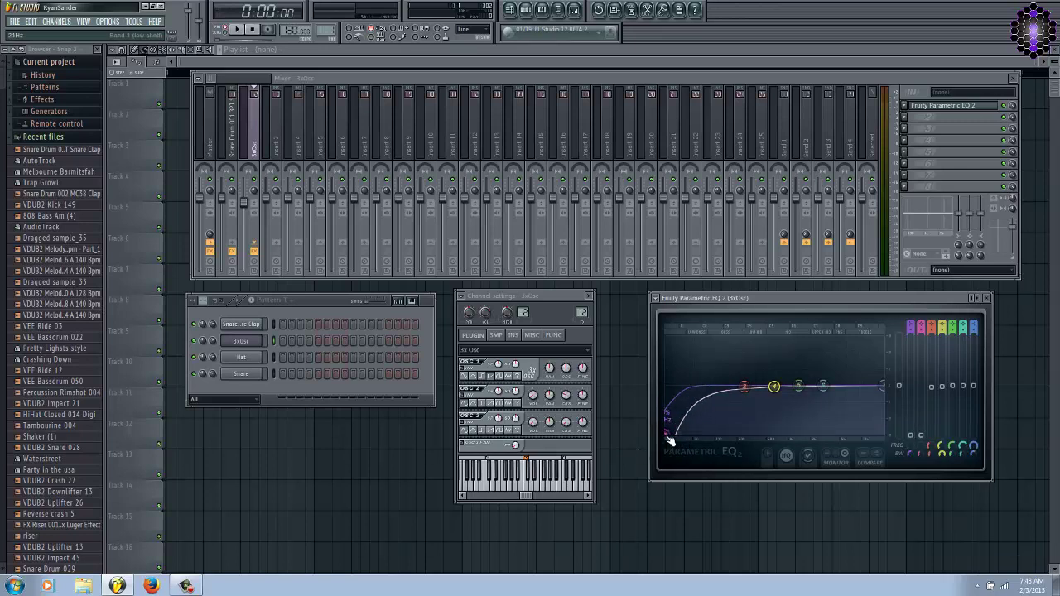
Try band 2 at different positions between the low-end bottom and the flat line, and reset it
mouse_move(669, 439)
left_mouse_down()
mouse_move(884, 489)
mouse_move(671, 439)
left_mouse_up()
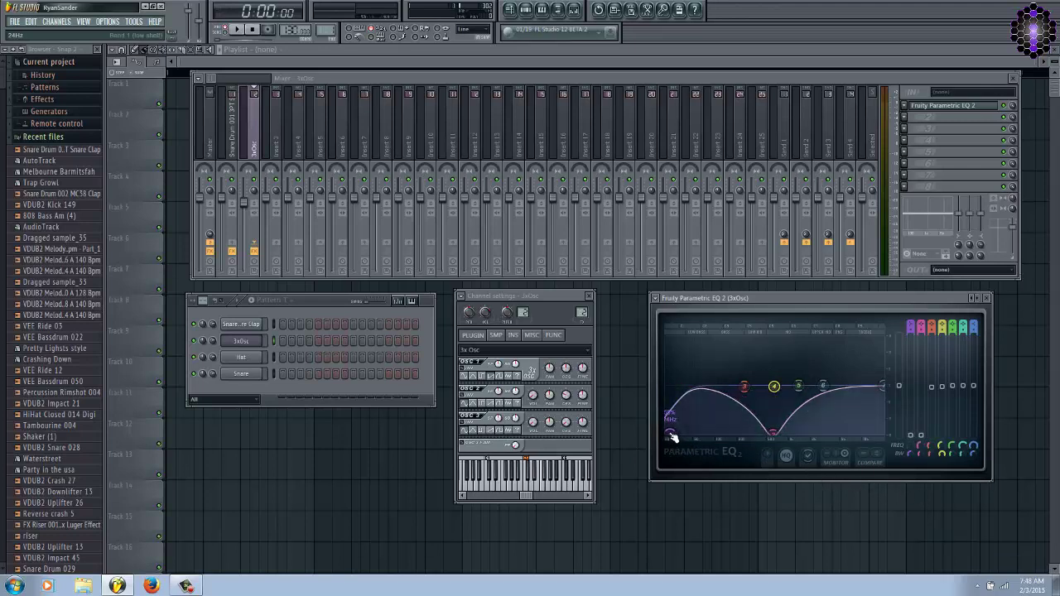
left_click_drag(772, 432, 718, 385)
right_click(717, 386)
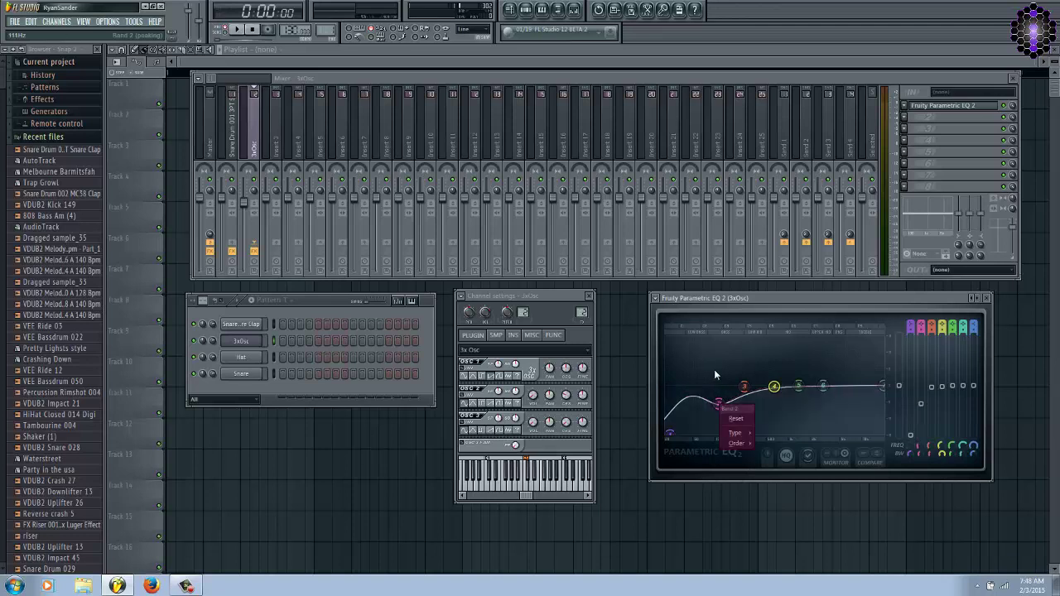
left_click(729, 420)
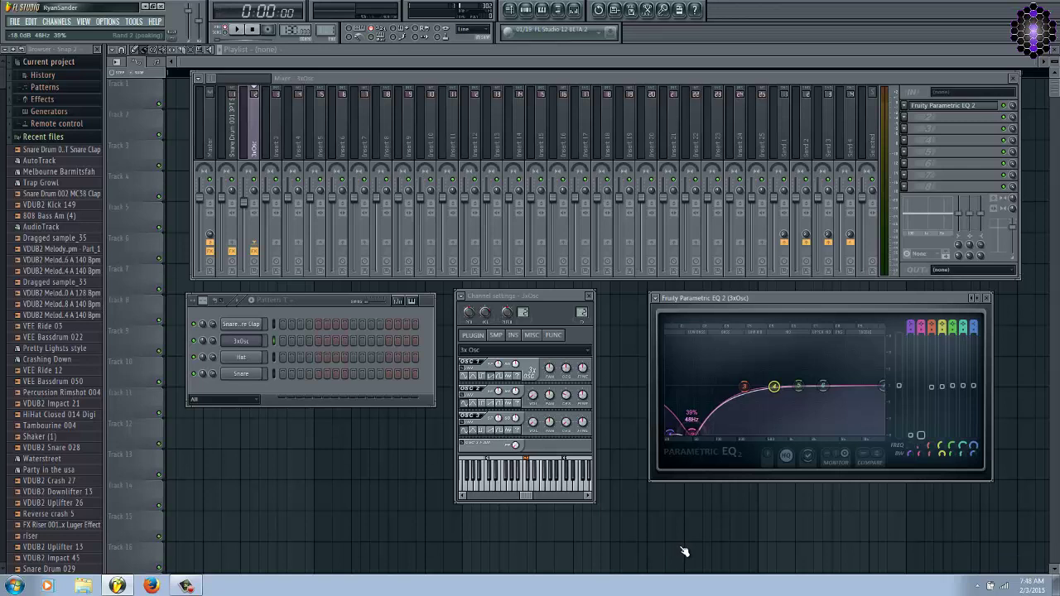
Try band 2 at the bottom at 20000 Hz as a high cut, and reset bands 2 and 3
left_click_drag(812, 74, 889, 437)
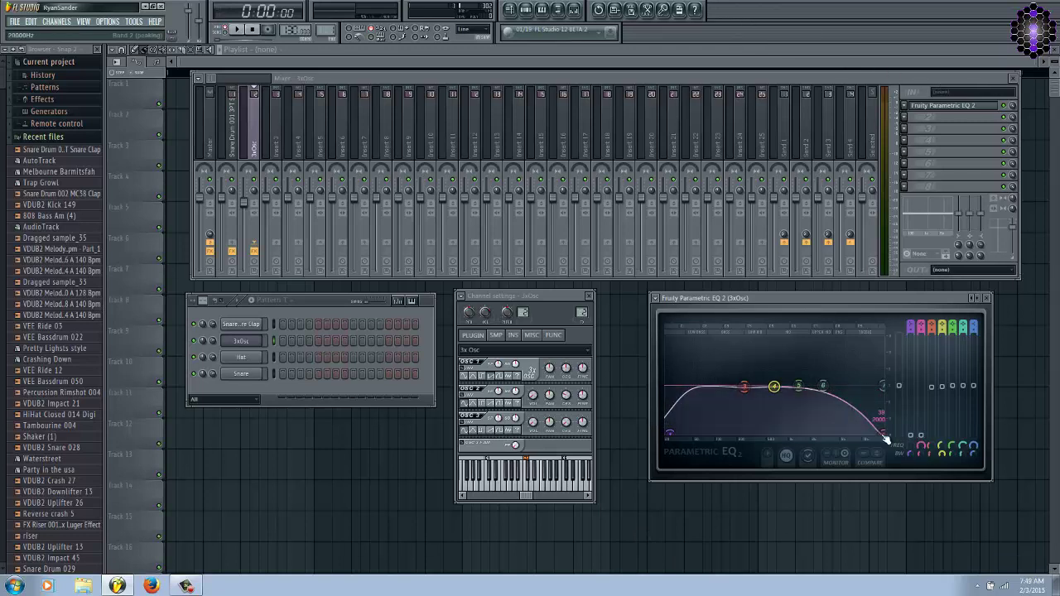
right_click(888, 438)
left_click(899, 450)
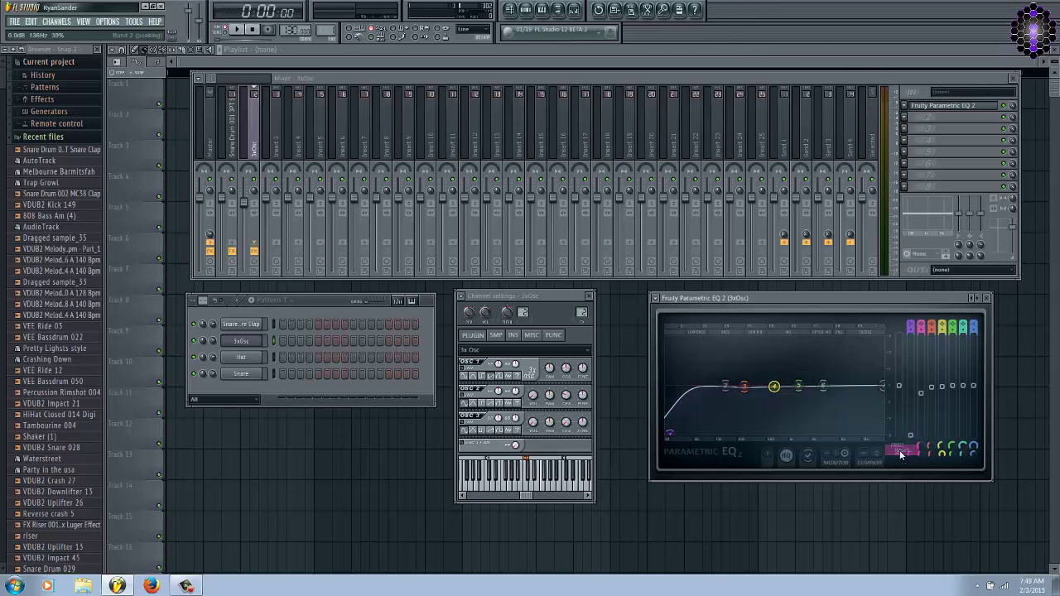
right_click(749, 391)
left_click(774, 403)
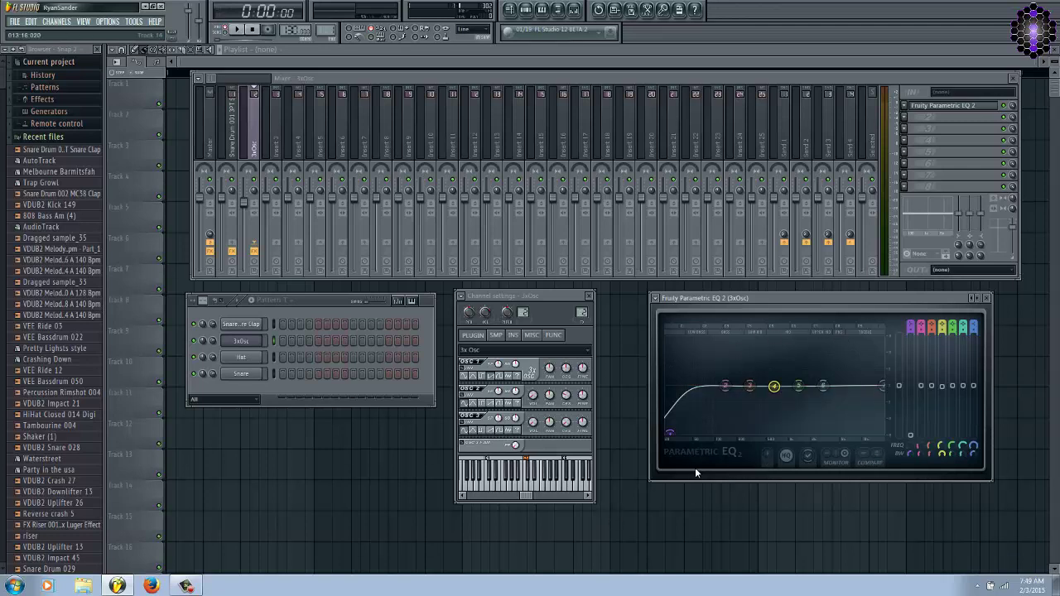
View the equalizer's extra options and its About credits
left_click(767, 456)
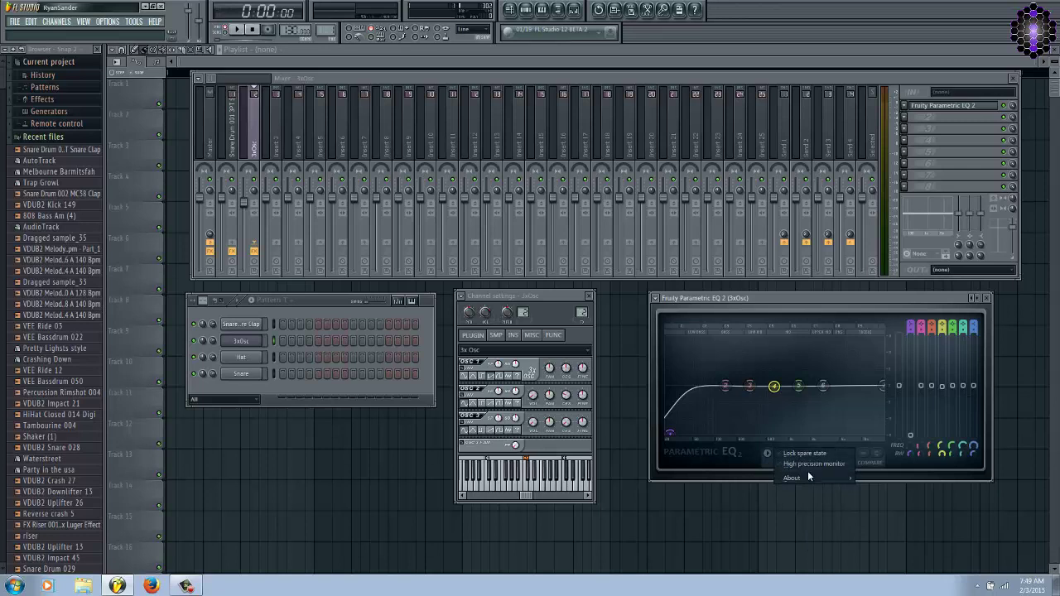
mouse_move(798, 482)
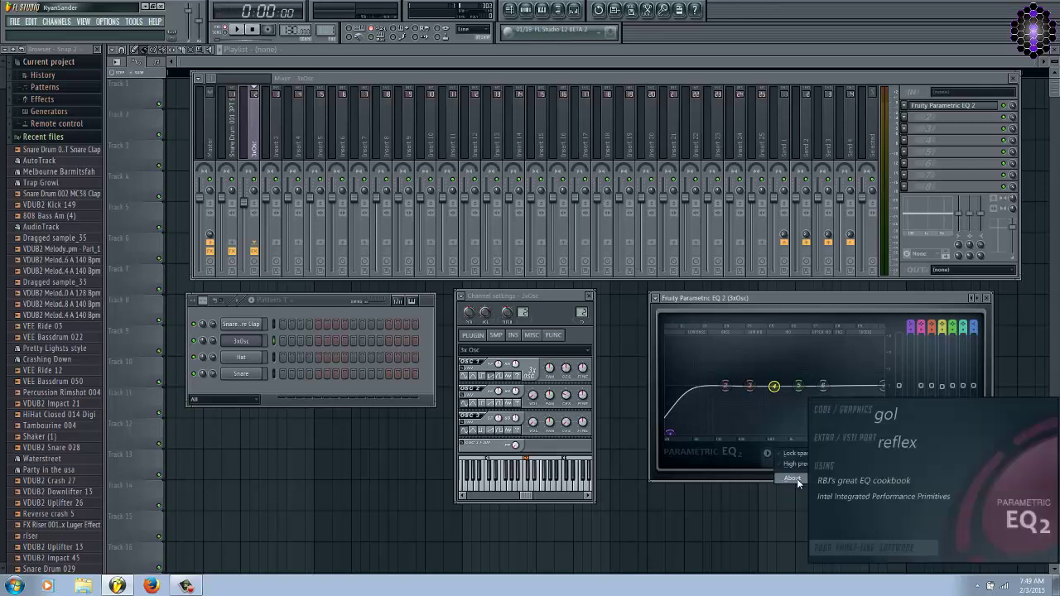
left_click(758, 462)
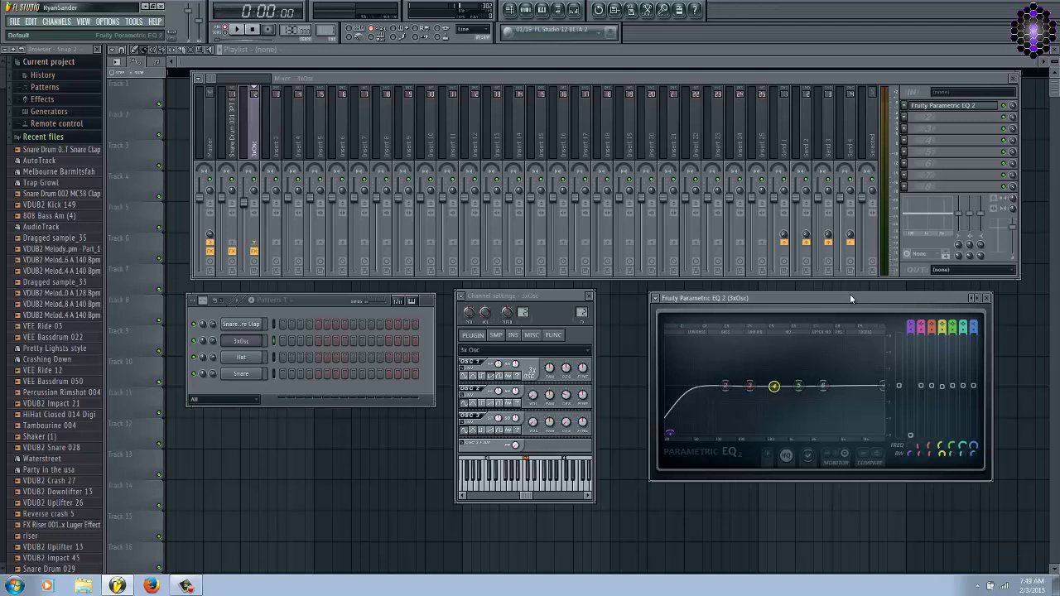
Move the equalizer window aside, and nudge bands 6 and 5 to slightly higher frequencies while hiding and showing the band tokens
left_click_drag(807, 298, 771, 296)
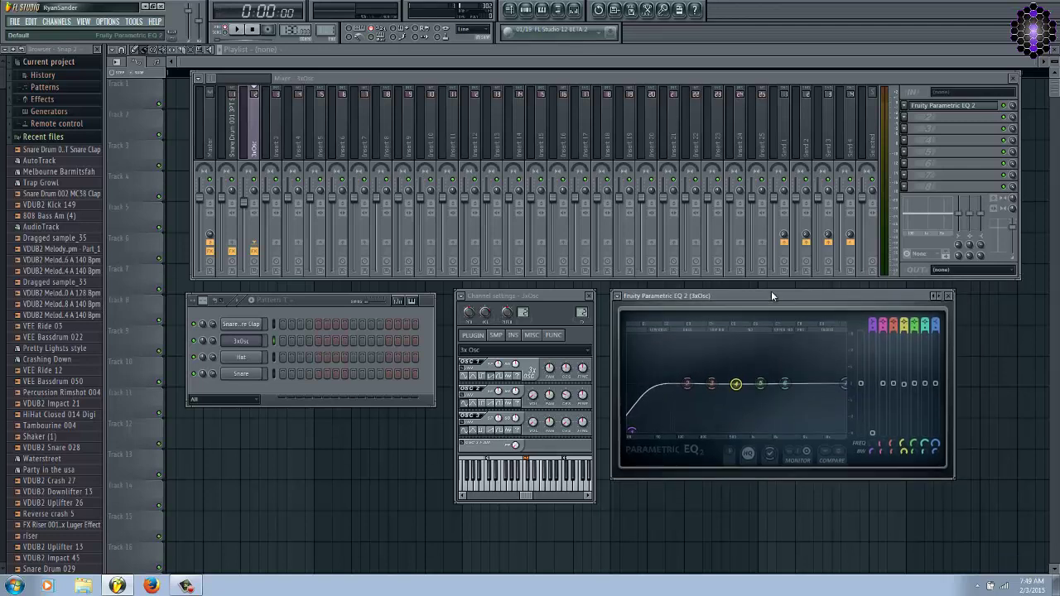
left_click(777, 458)
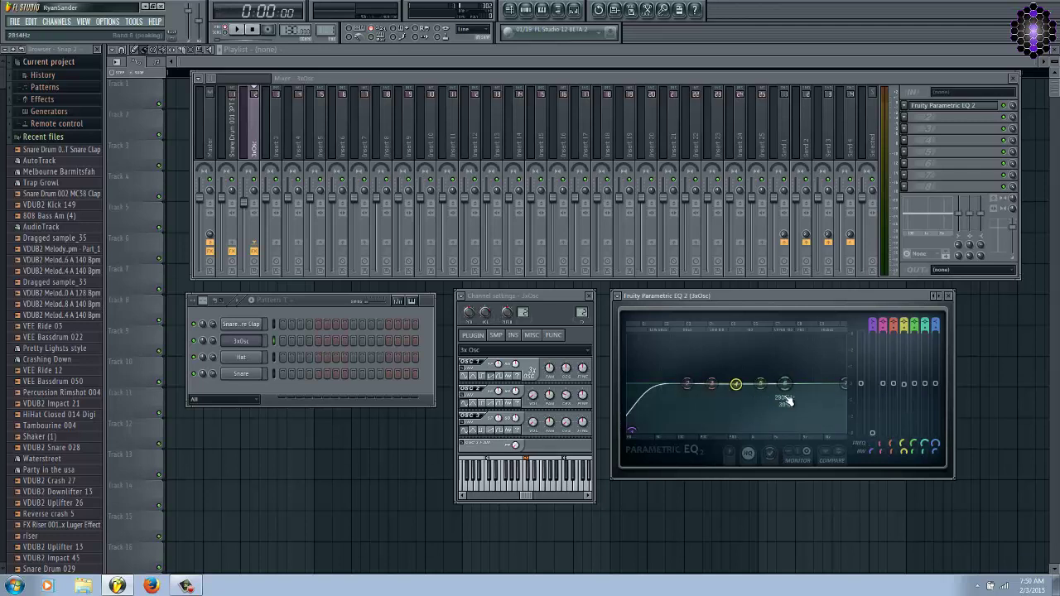
mouse_move(793, 383)
left_mouse_down()
mouse_move(838, 363)
mouse_move(804, 393)
mouse_move(808, 385)
left_mouse_up()
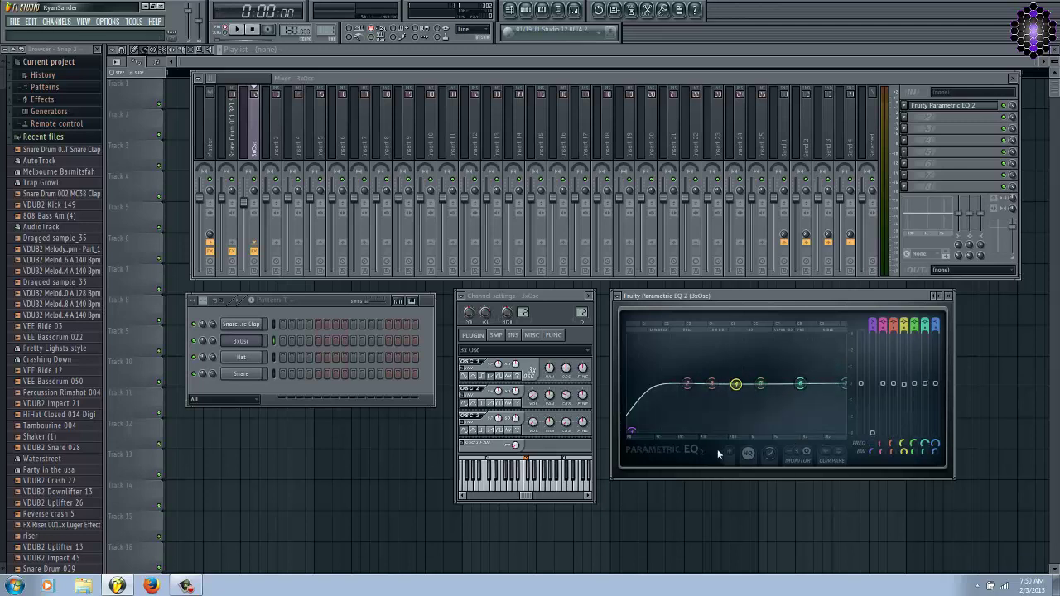
left_click(774, 454)
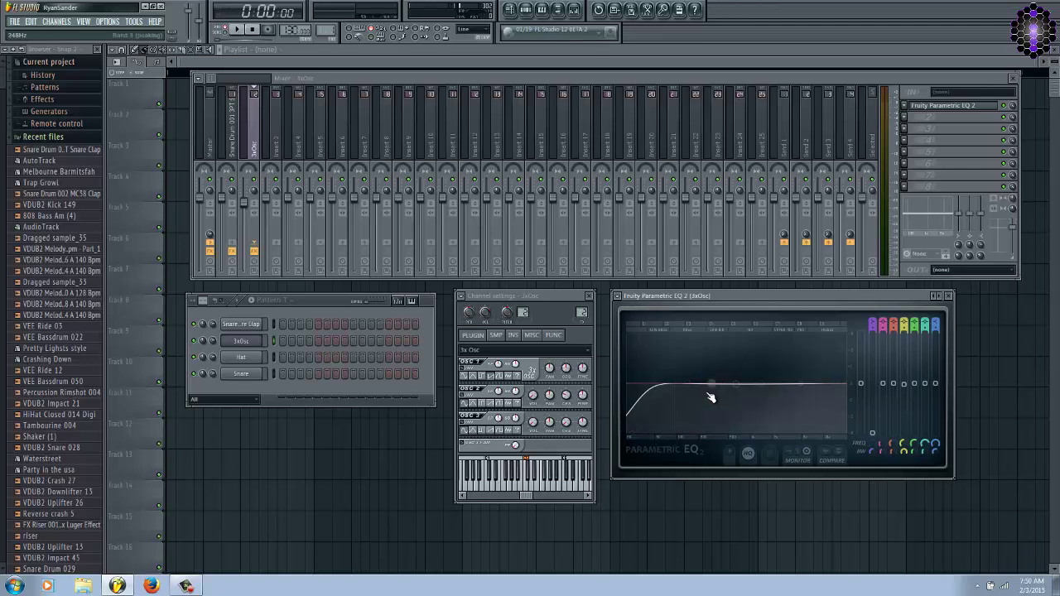
mouse_move(760, 390)
left_mouse_down()
mouse_move(762, 352)
mouse_move(770, 385)
mouse_move(764, 351)
mouse_move(762, 396)
mouse_move(769, 389)
left_mouse_up()
left_click(774, 454)
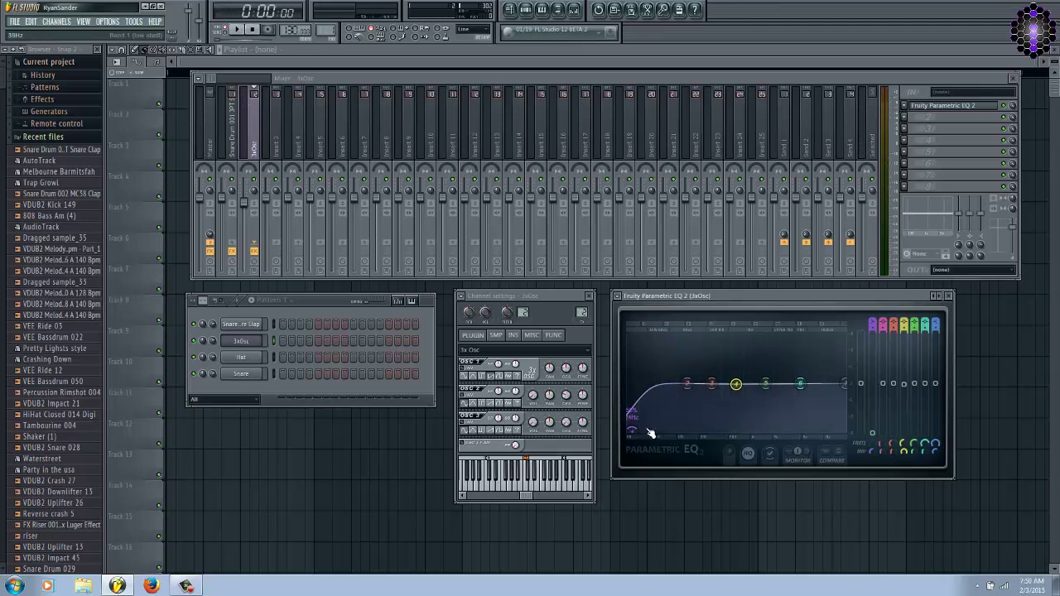
Raise band 1 from the bottom to just below the flat line and reposition the equalizer window
left_click_drag(631, 431, 622, 381)
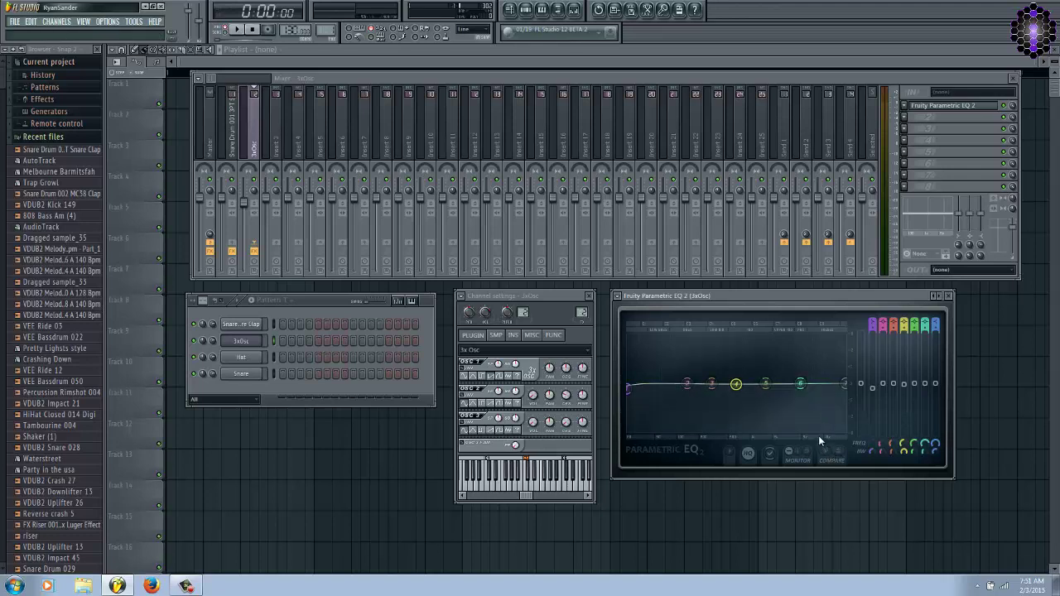
mouse_move(842, 295)
left_mouse_down()
mouse_move(881, 300)
mouse_move(831, 282)
left_mouse_up()
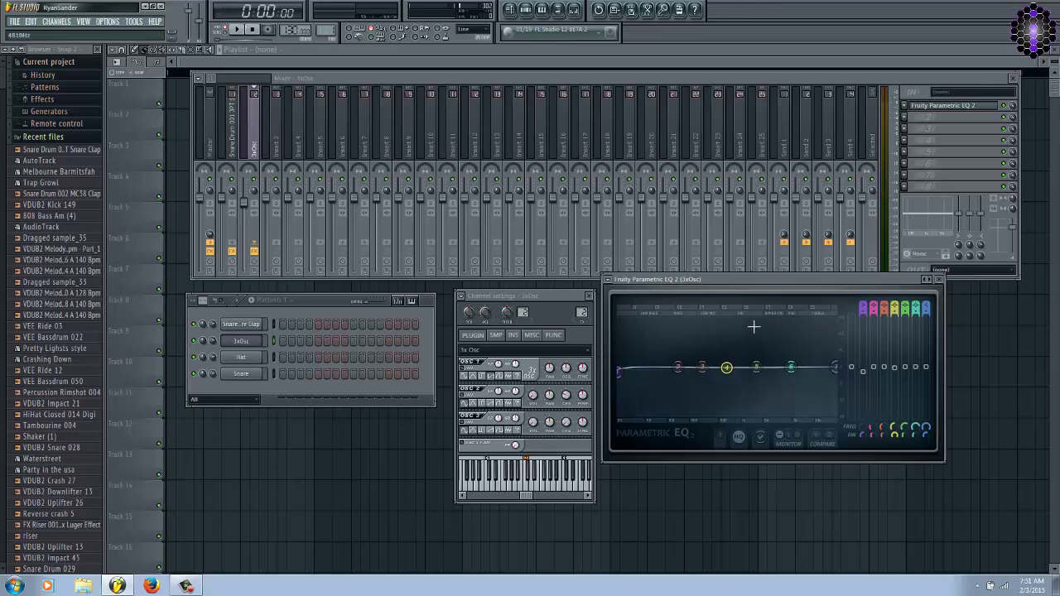
Boost band 4, narrow its bandwidth to 45%, return it to the flat line near 800 Hz, and move the equalizer window aside
left_click_drag(740, 382, 739, 377)
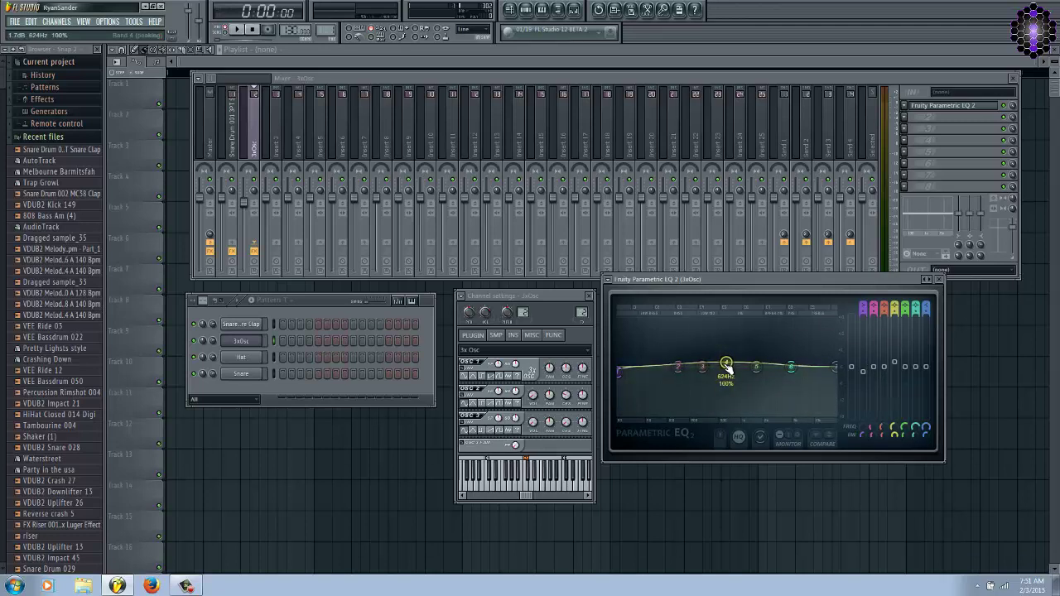
left_click_drag(726, 362, 732, 332)
scroll(732, 340, "down", 10)
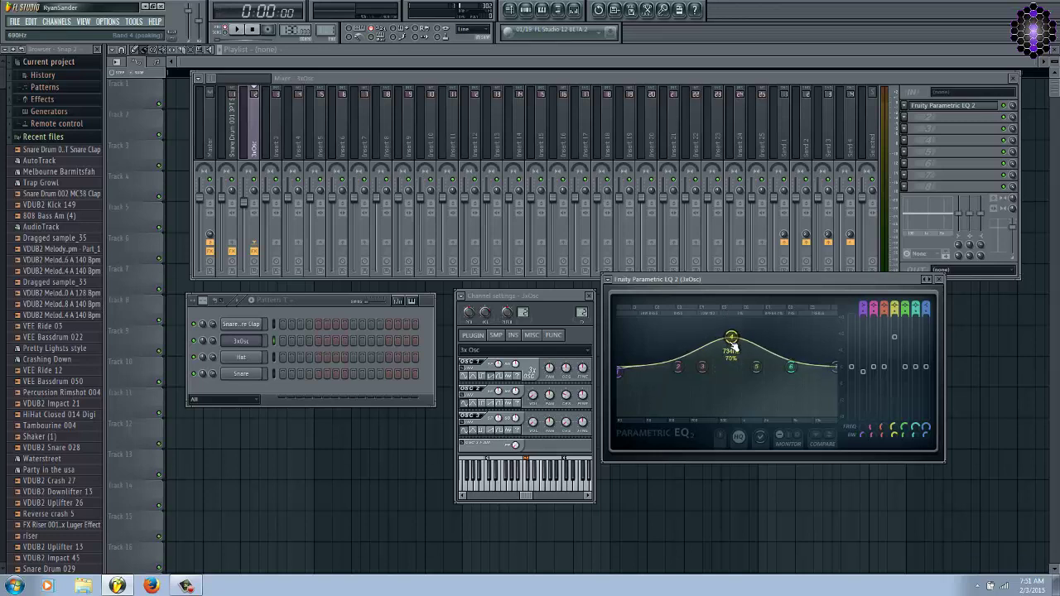
scroll(732, 341, "up", 4)
left_click_drag(732, 341, 734, 367)
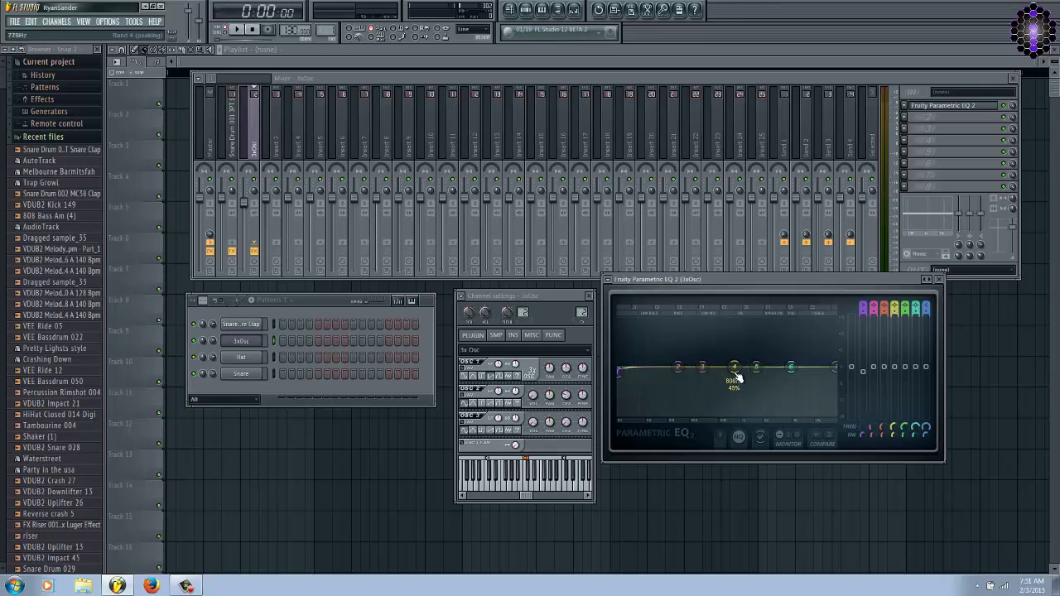
left_click_drag(720, 278, 811, 287)
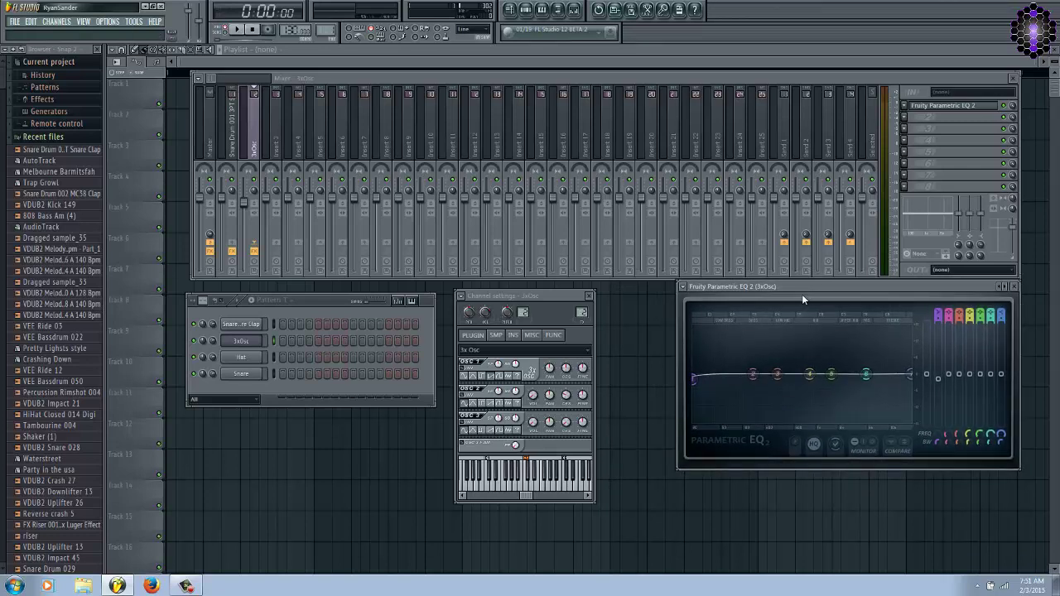